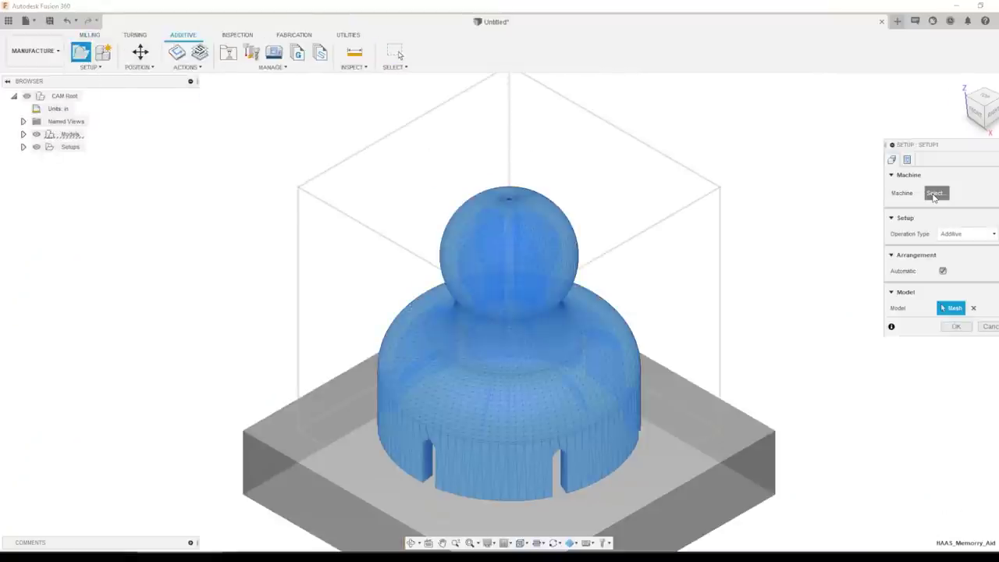
Choose the Prusa i3 MK3S from the machine library for the additive setup
click(936, 193)
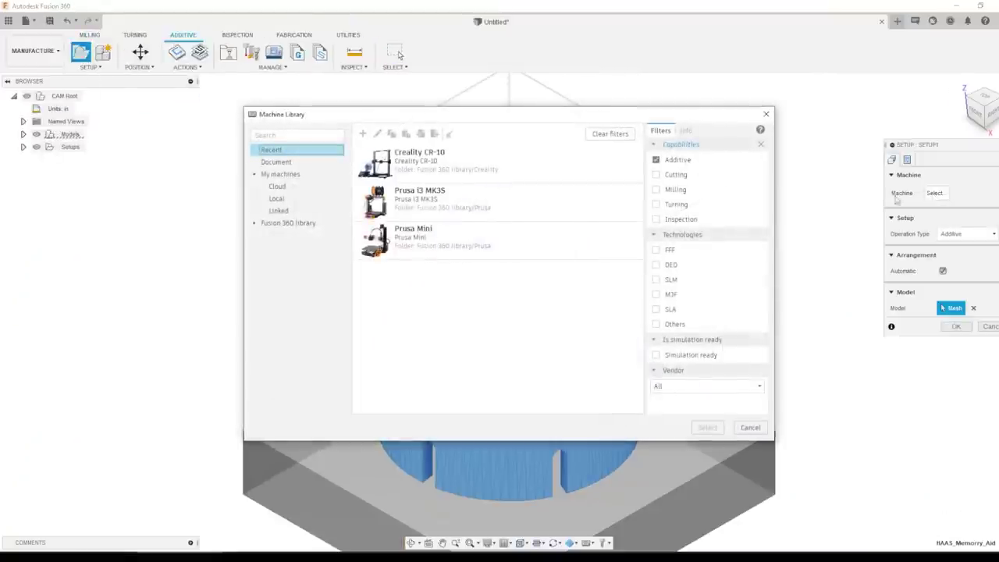
click(419, 200)
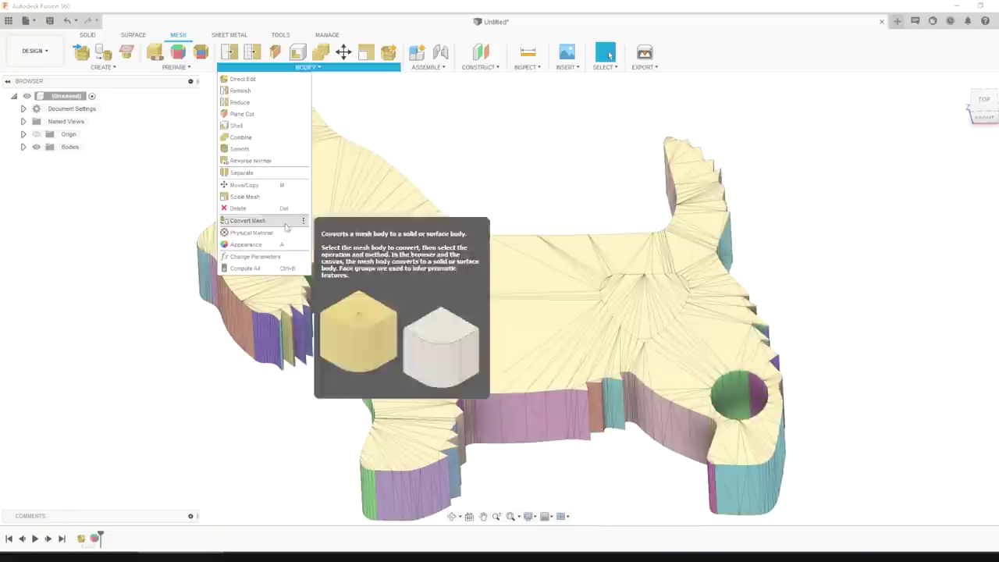
Convert the dog-shaped mesh body with the Convert Mesh command
click(270, 219)
click(922, 176)
click(919, 190)
click(957, 210)
shift+middle_drag(546, 212, 557, 188)
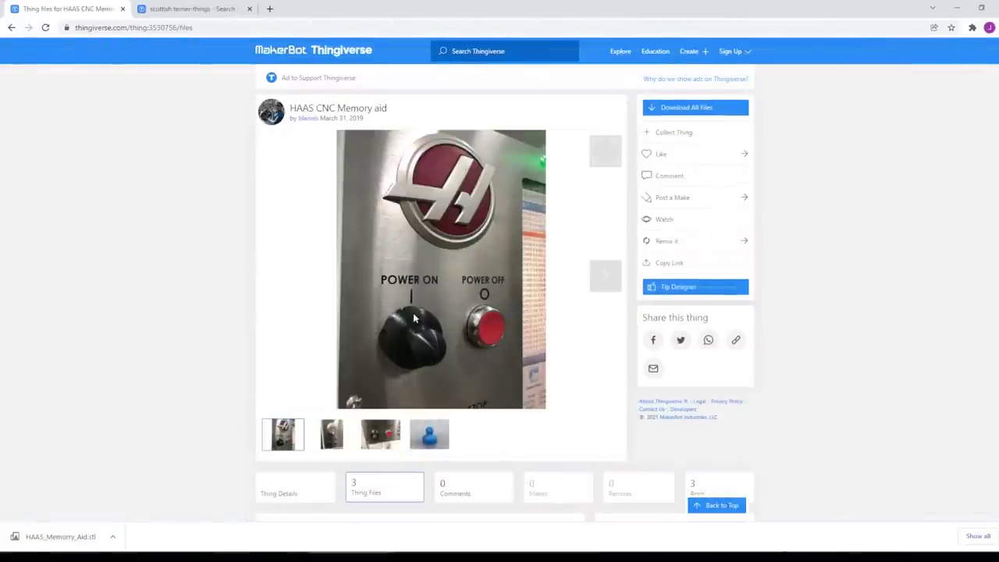
scroll(399, 327, down, 1)
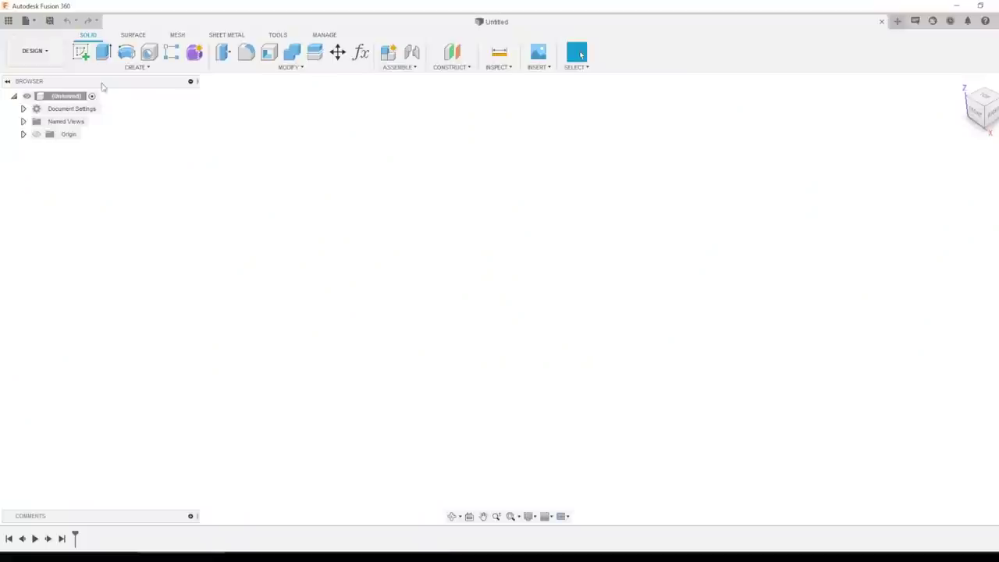
click(32, 22)
click(31, 22)
Insert the HAAS_Memorry_Aid.stl mesh into the empty design with Millimeter as its unit type
click(536, 72)
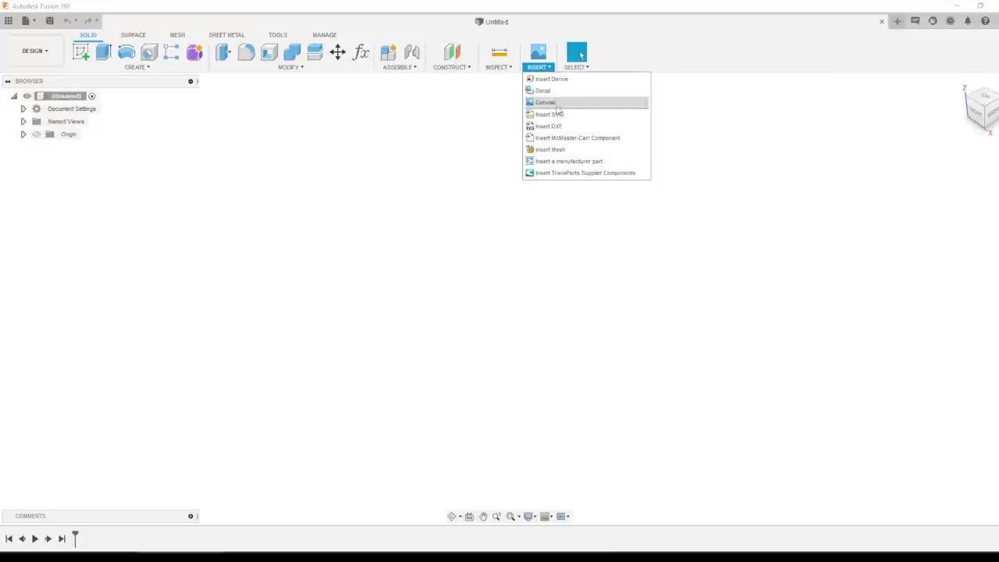
click(559, 150)
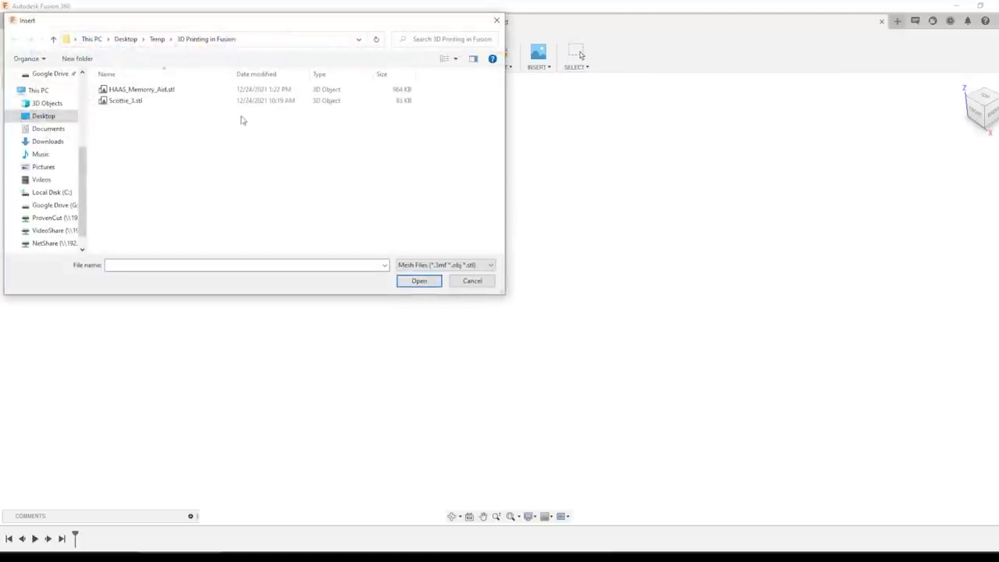
double_click(206, 89)
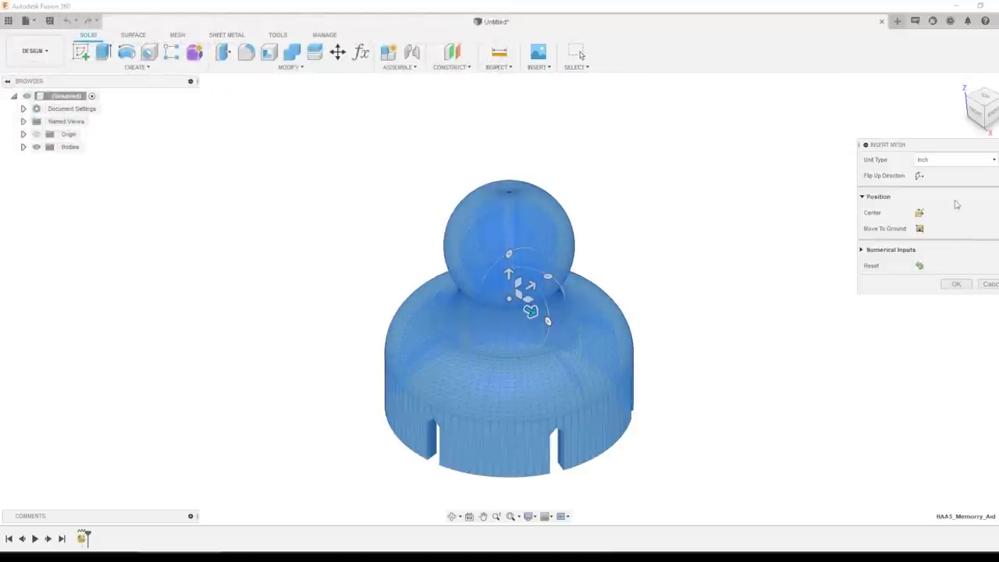
click(938, 160)
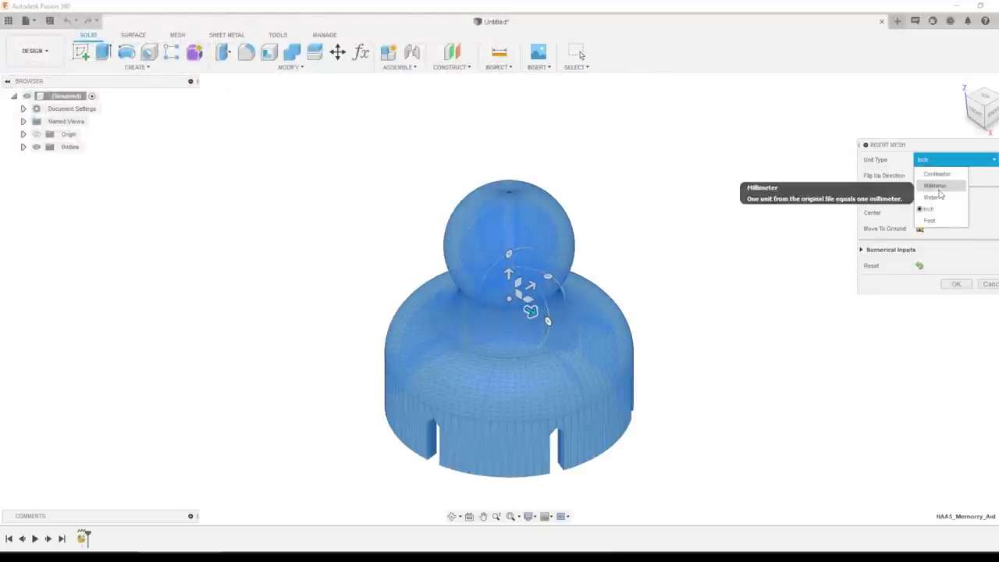
click(940, 191)
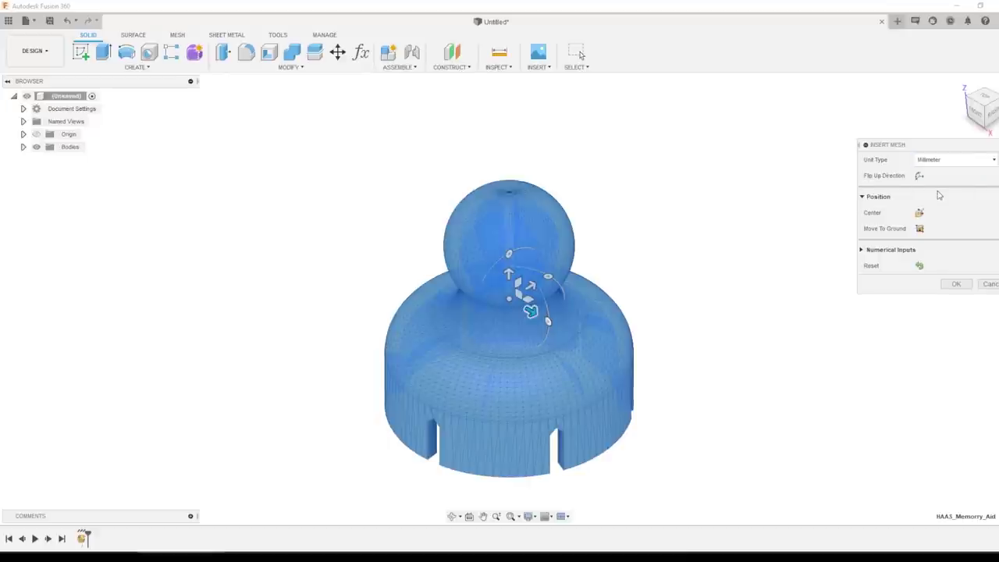
click(957, 284)
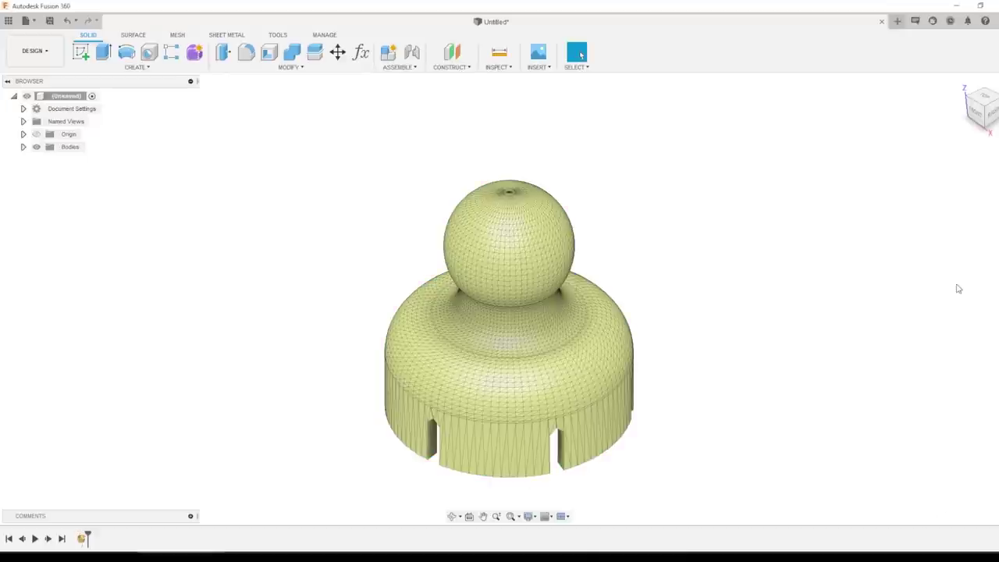
Start an additive setup for the mesh in the Manufacture workspace and assign the Prusa i3 MK3S as its machine
click(34, 51)
click(50, 169)
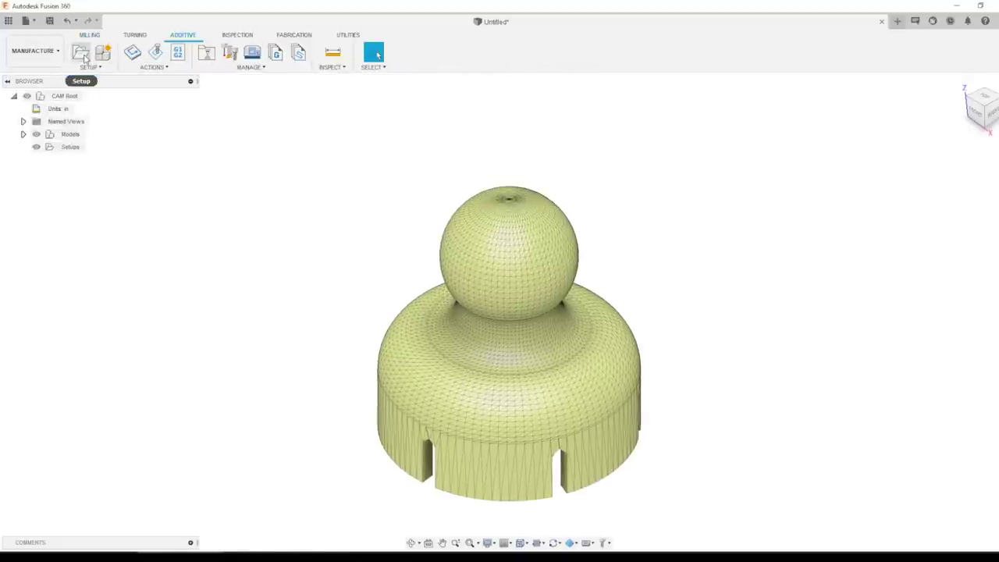
click(81, 53)
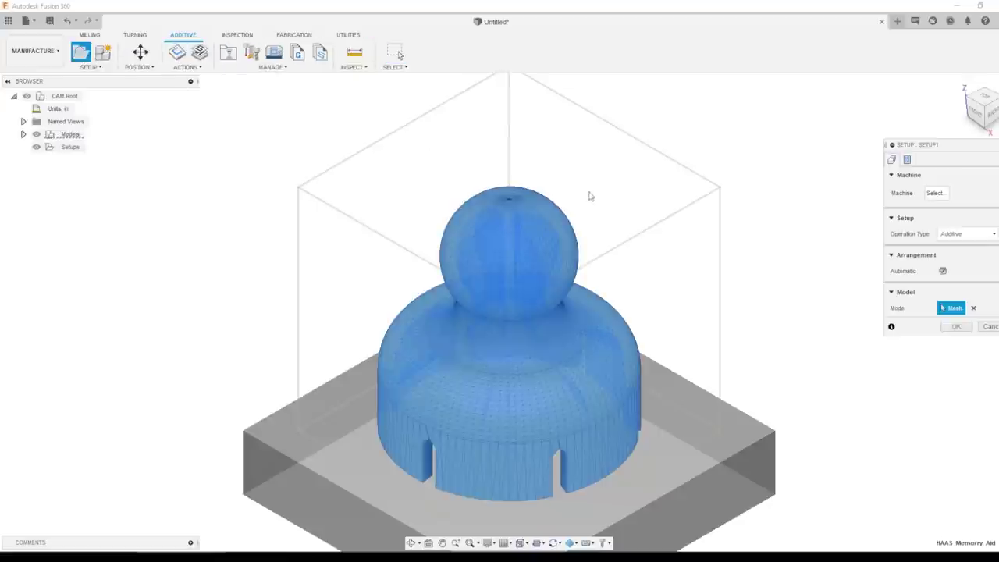
click(935, 194)
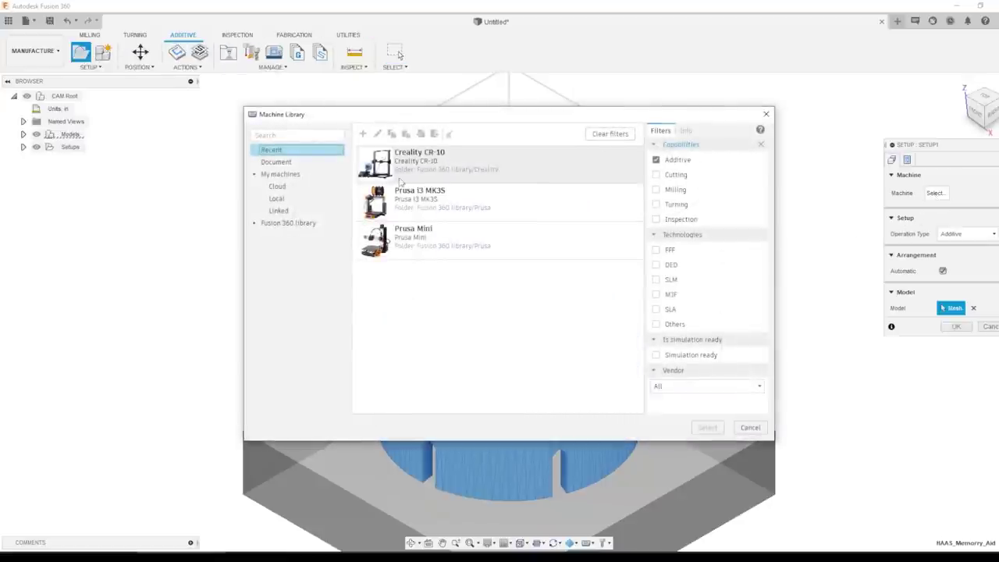
click(417, 203)
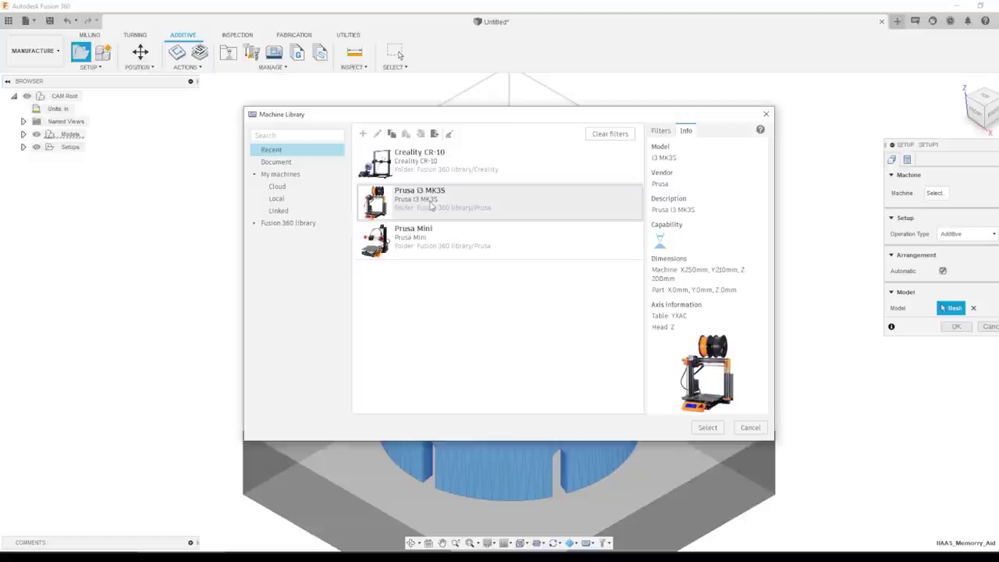
click(285, 223)
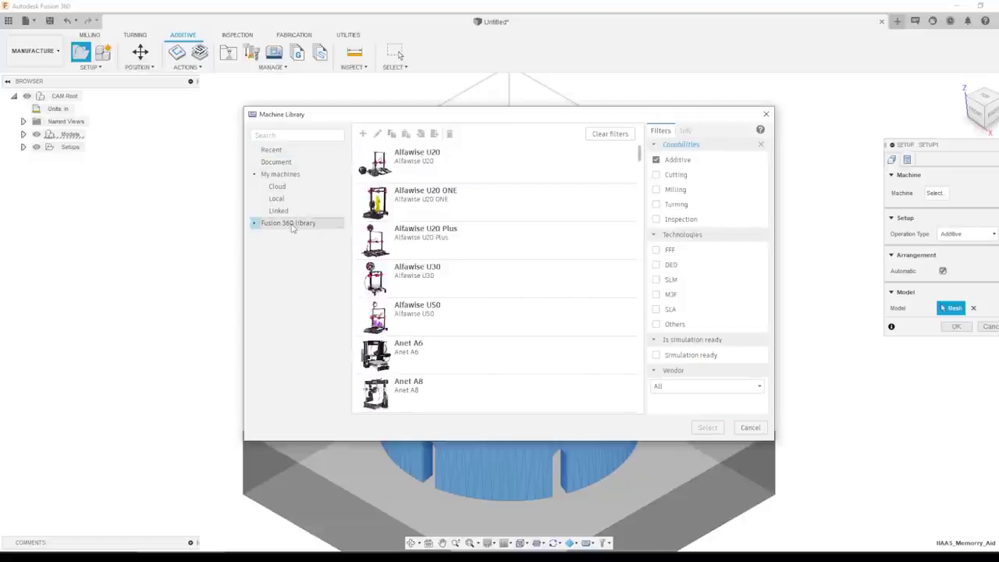
click(273, 150)
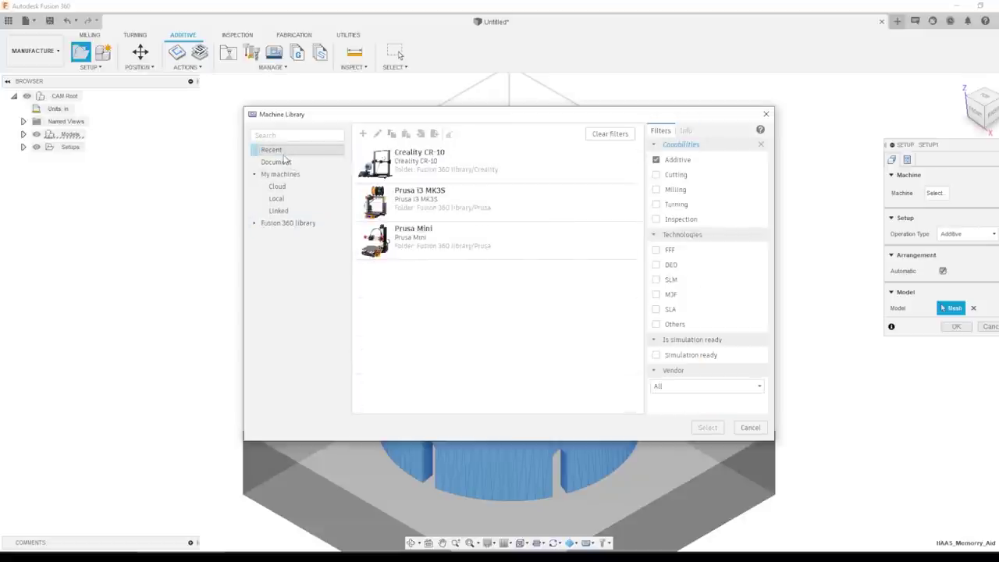
click(421, 200)
click(703, 428)
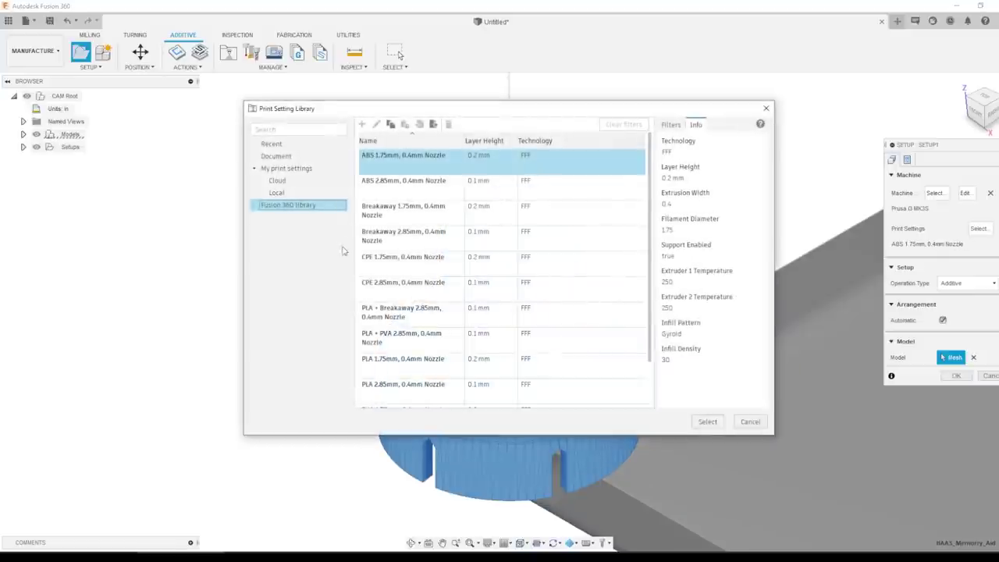
Assign the PLA 1.75mm, 0.4mm Nozzle print settings and finish the setup with automatic arrangement
click(414, 361)
click(416, 362)
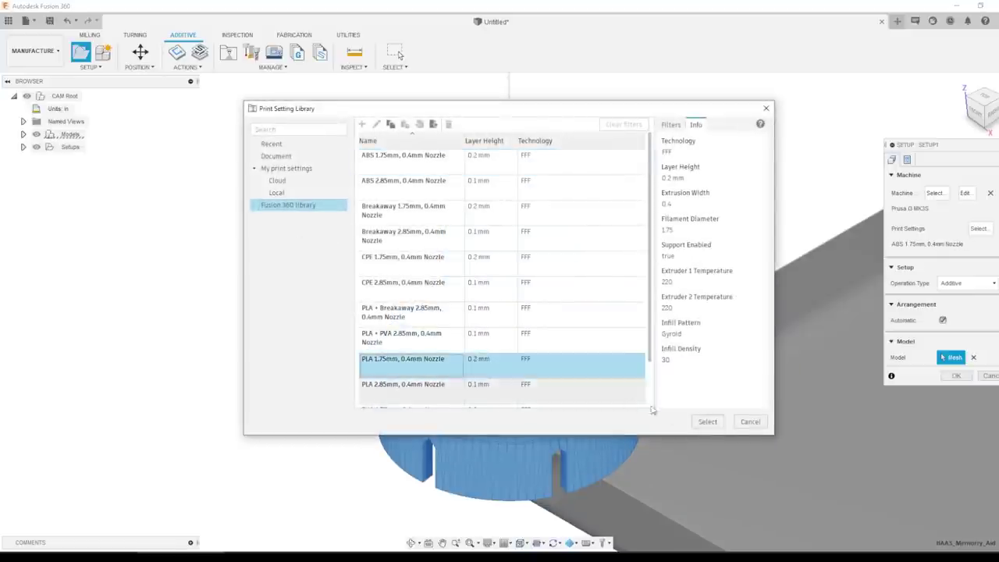
click(709, 422)
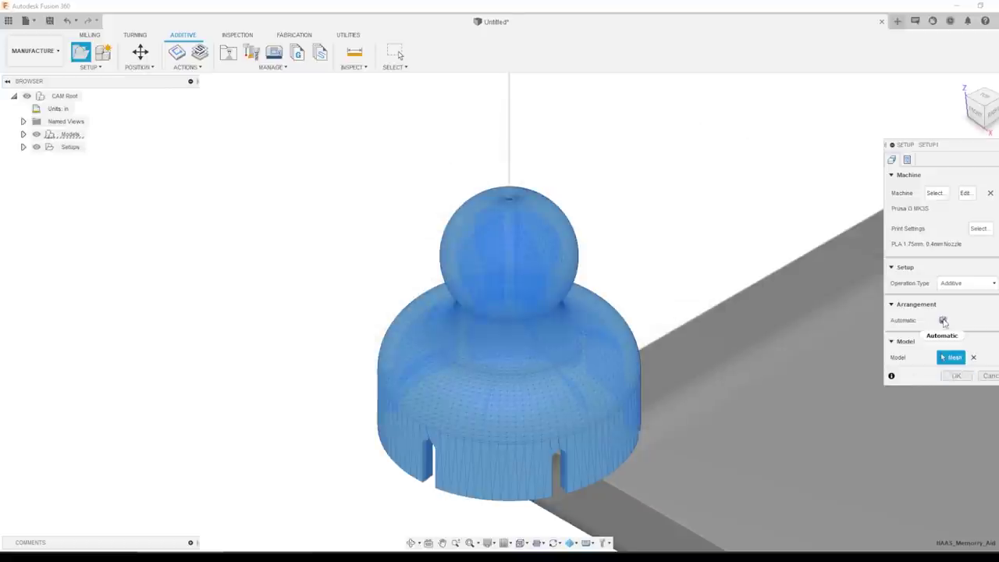
click(957, 376)
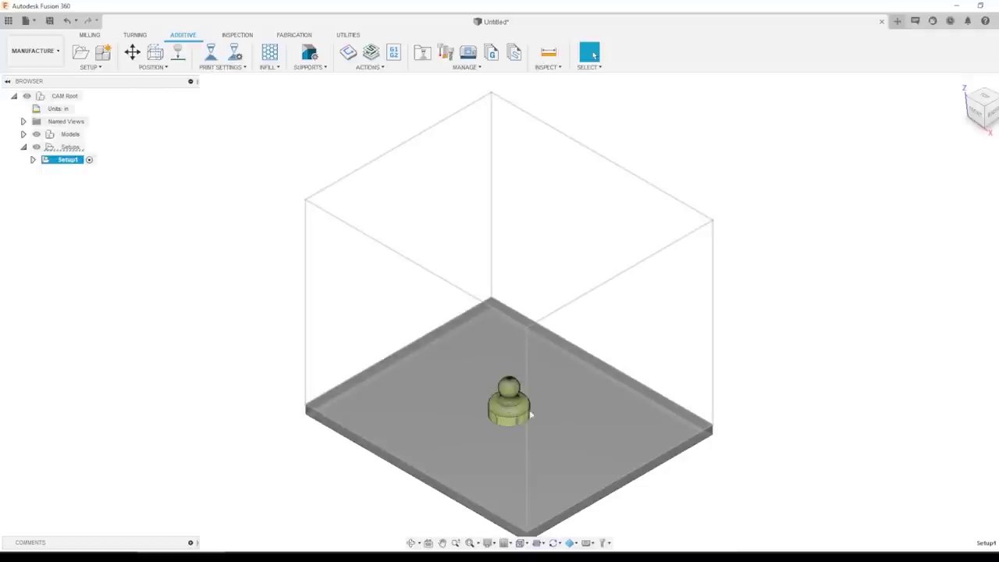
Simulate the additive toolpath and post-process it with the Prusa post and the offered program settings
click(371, 52)
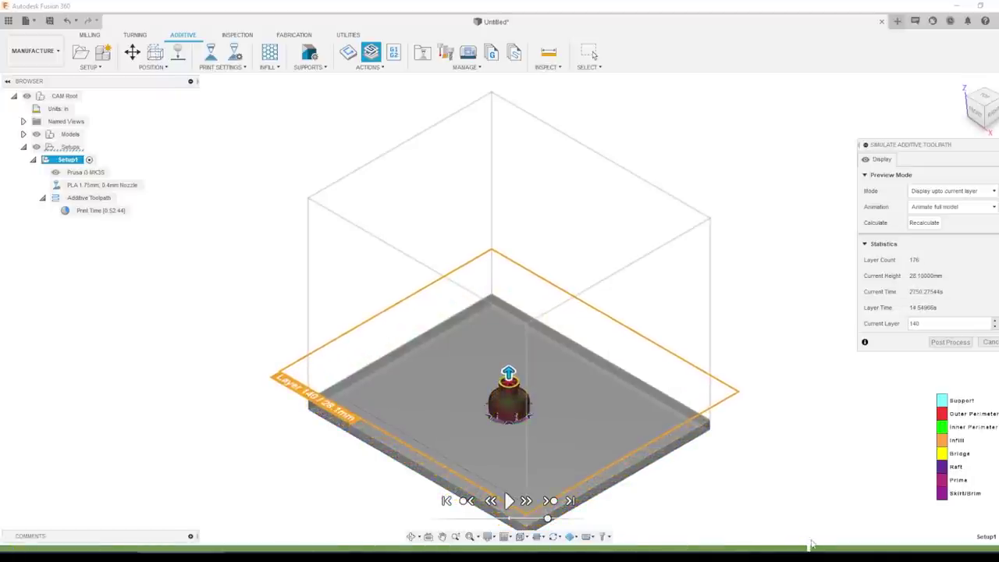
scroll(814, 345, up, 3)
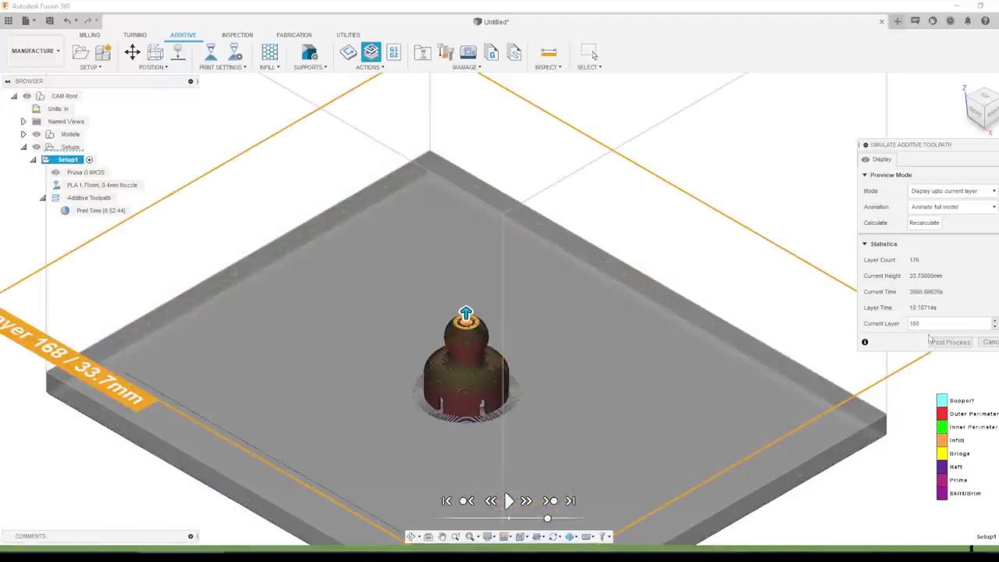
click(951, 341)
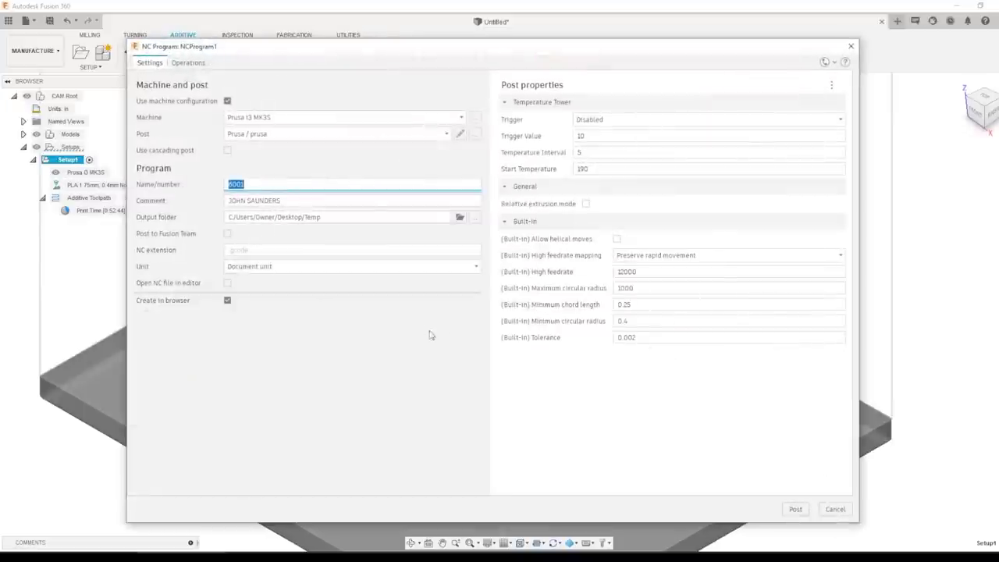
click(797, 511)
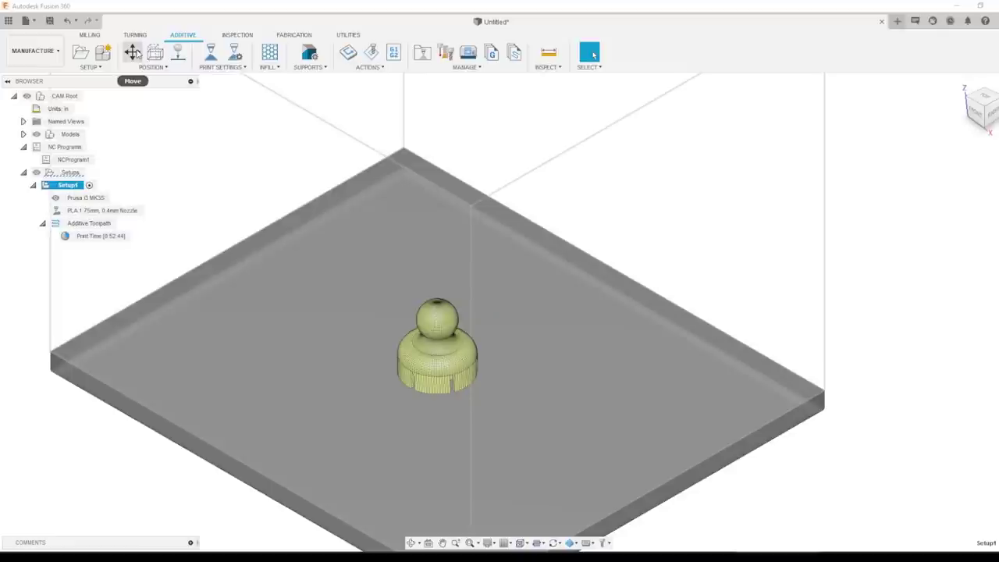
Reposition the memory aid part in the build volume with Move Components
click(132, 52)
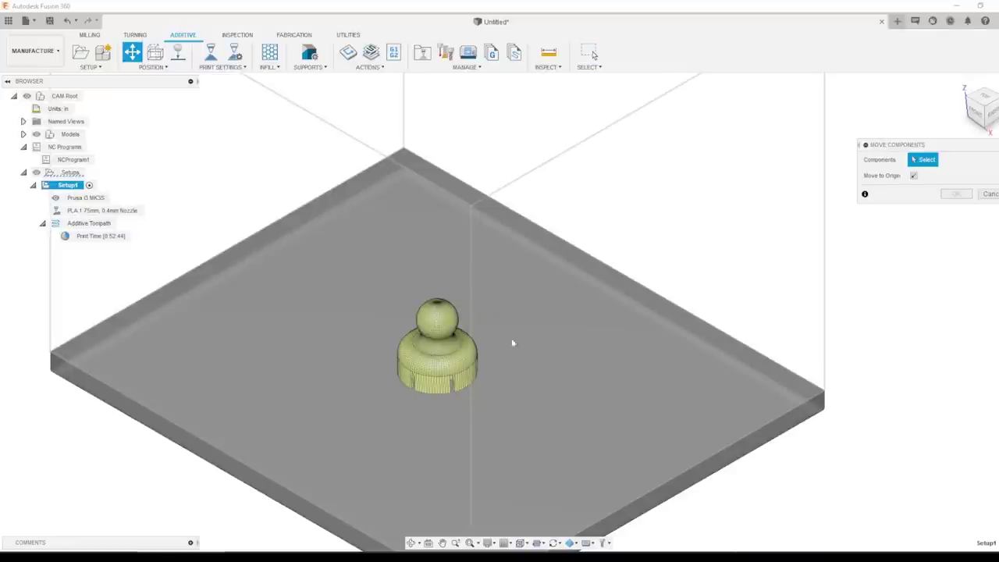
click(467, 355)
drag(478, 360, 477, 316)
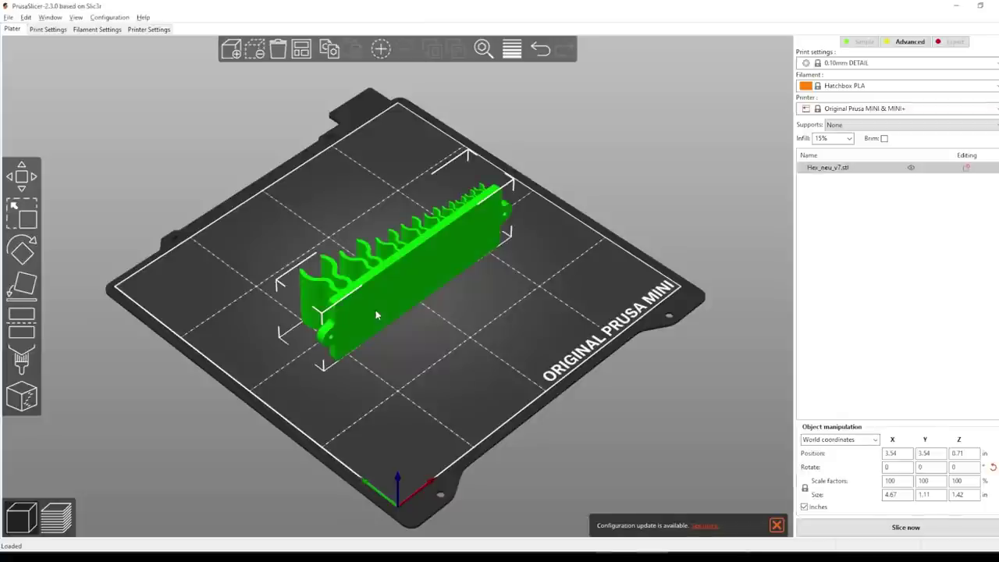
In PrusaSlicer, place the Hex_neu_v7.stl model on its large flat back face
key(f)
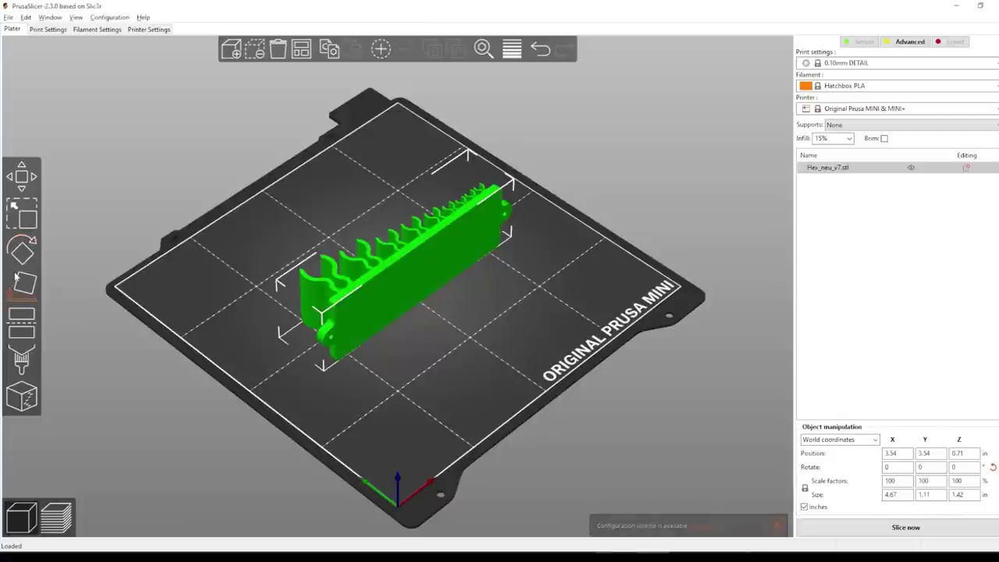
click(346, 321)
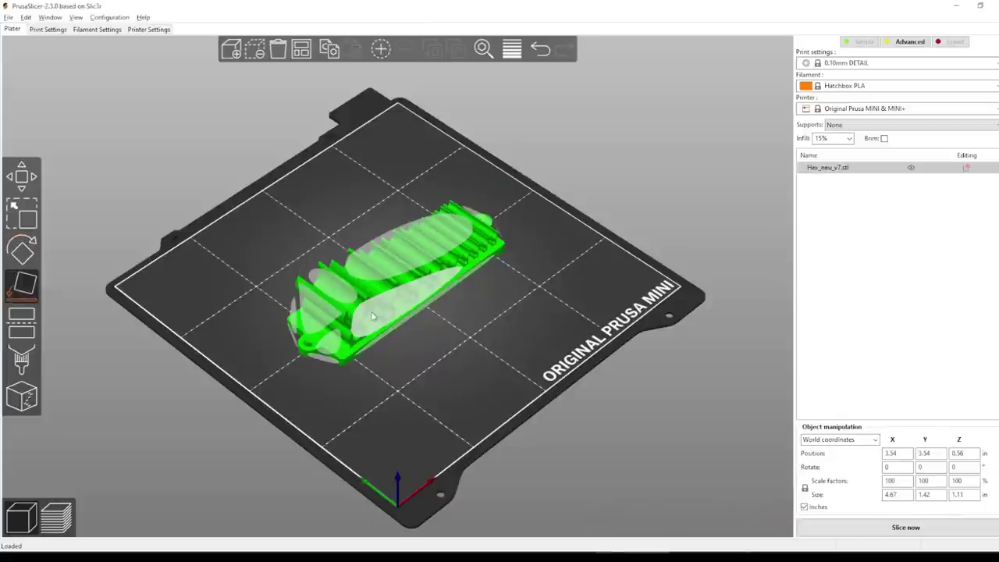
click(221, 351)
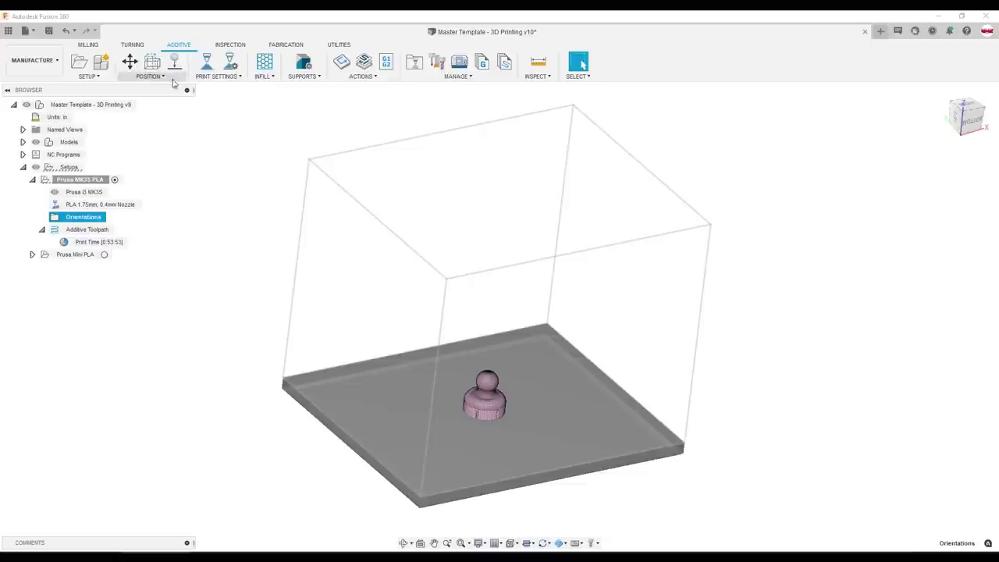
In Fusion 360, create an automatic orientation for the memory aid component in the Prusa MK3S PLA setup, keeping every ranking at Medium
click(150, 76)
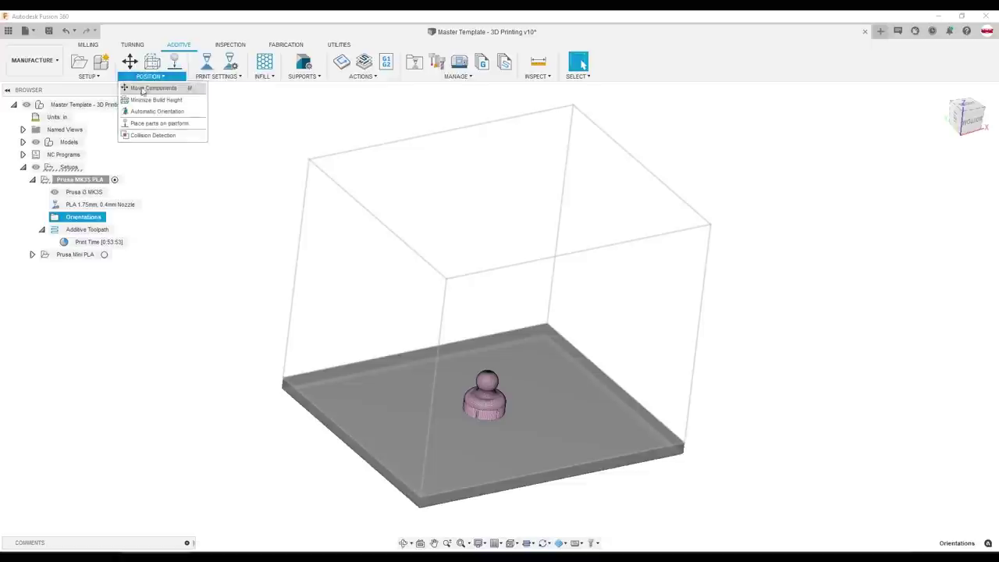
click(149, 102)
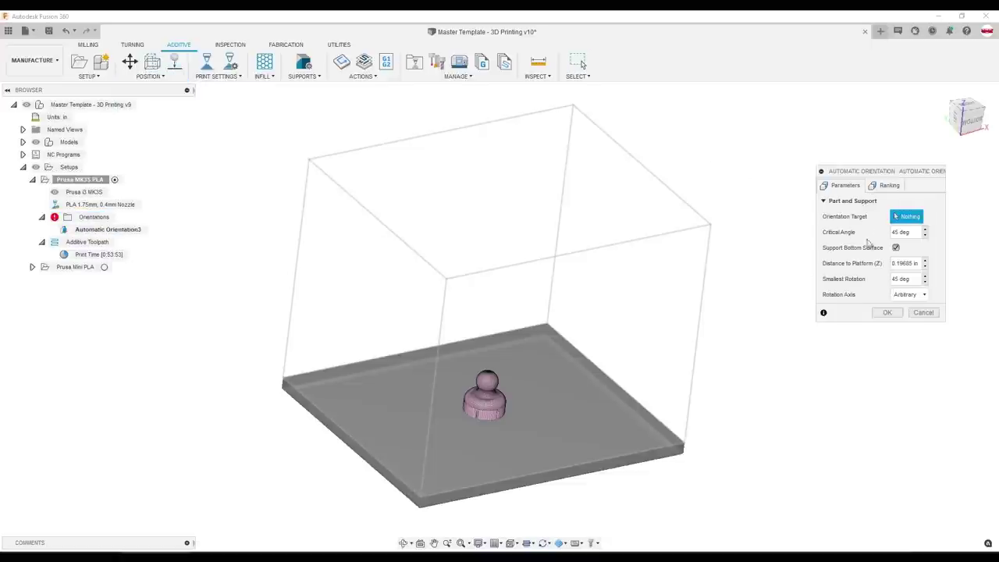
click(466, 426)
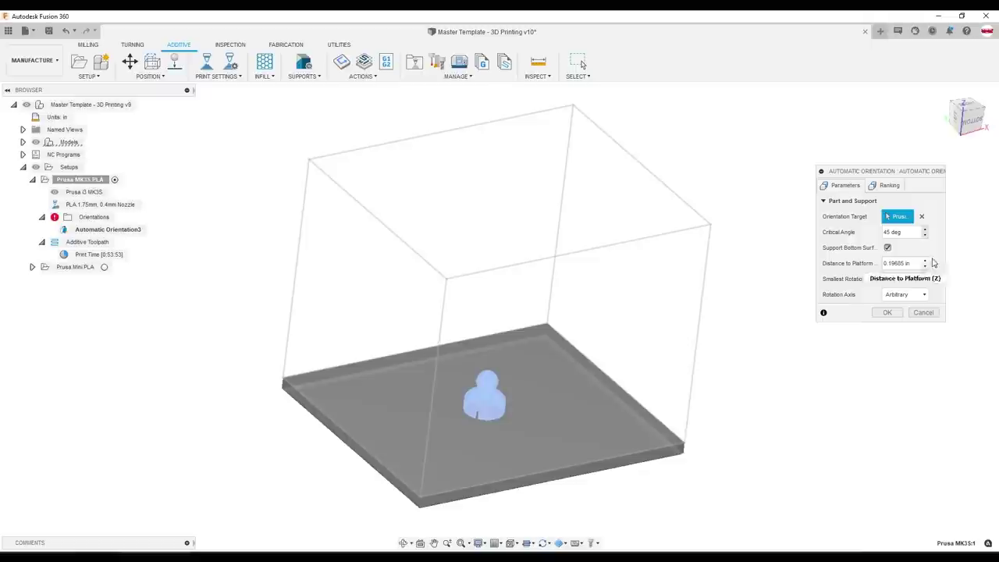
click(885, 186)
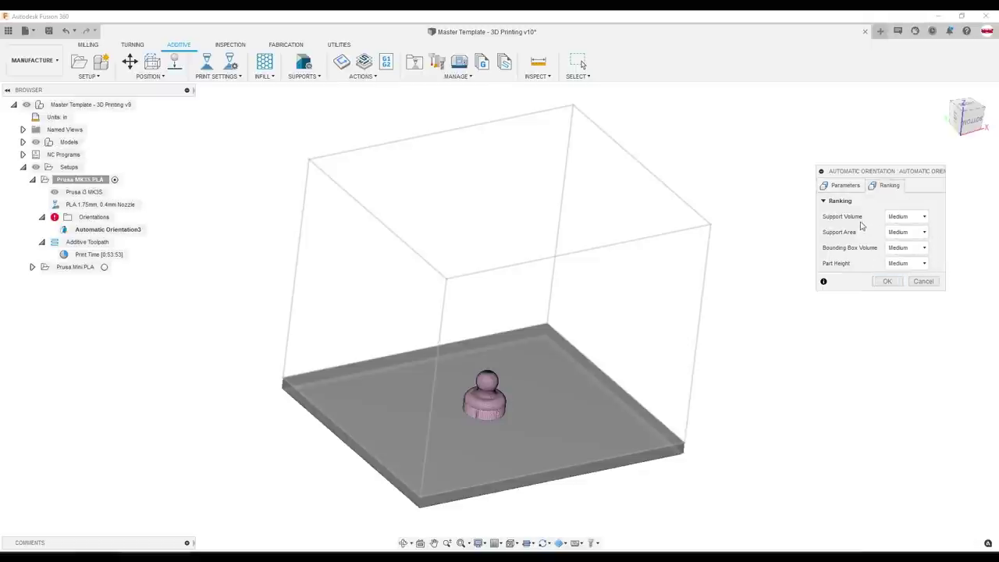
click(888, 282)
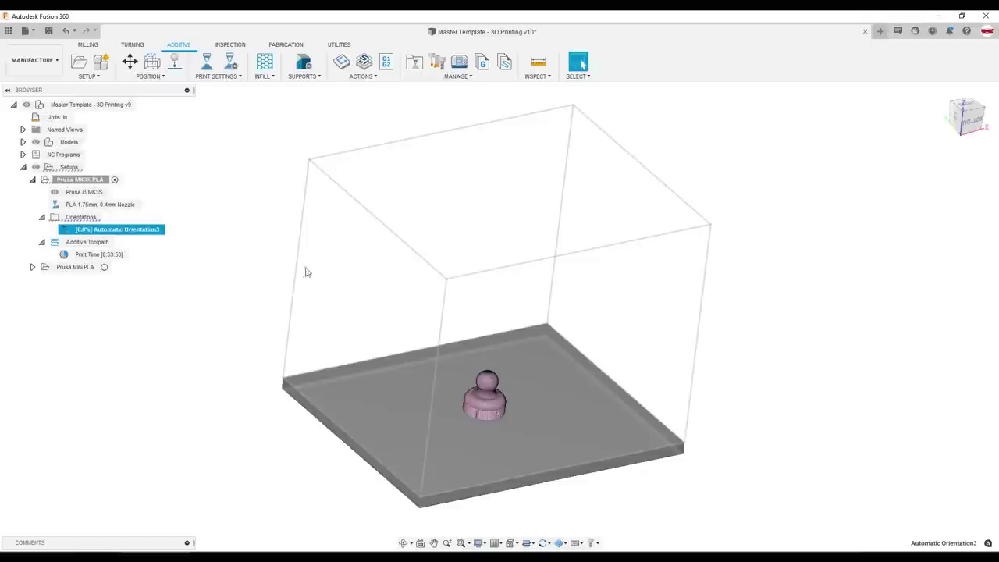
Open the automatic orientation's results and preview several ranked orientations of the memory aid, including ranks 1, 4, 6 and 11
right_click(131, 230)
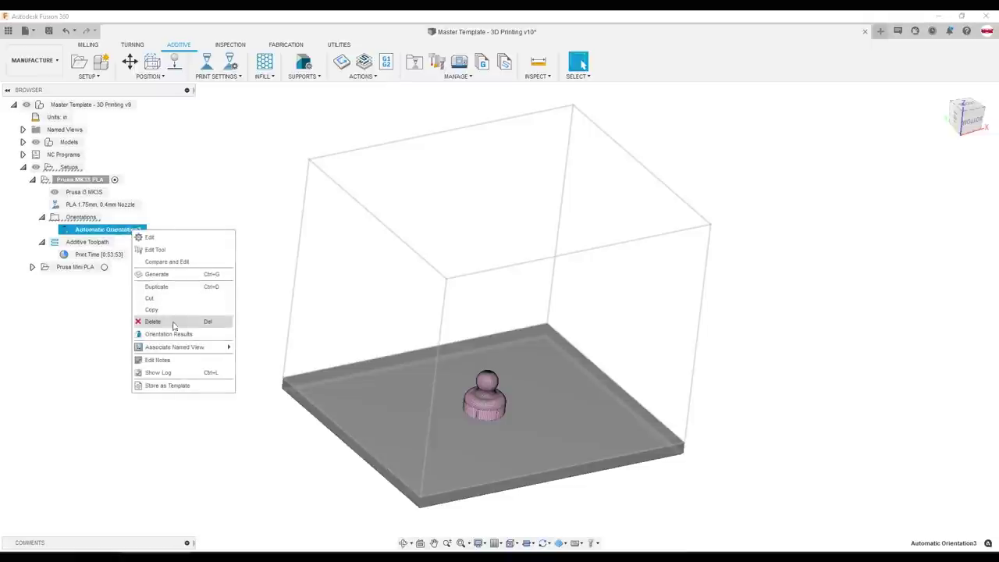
click(178, 334)
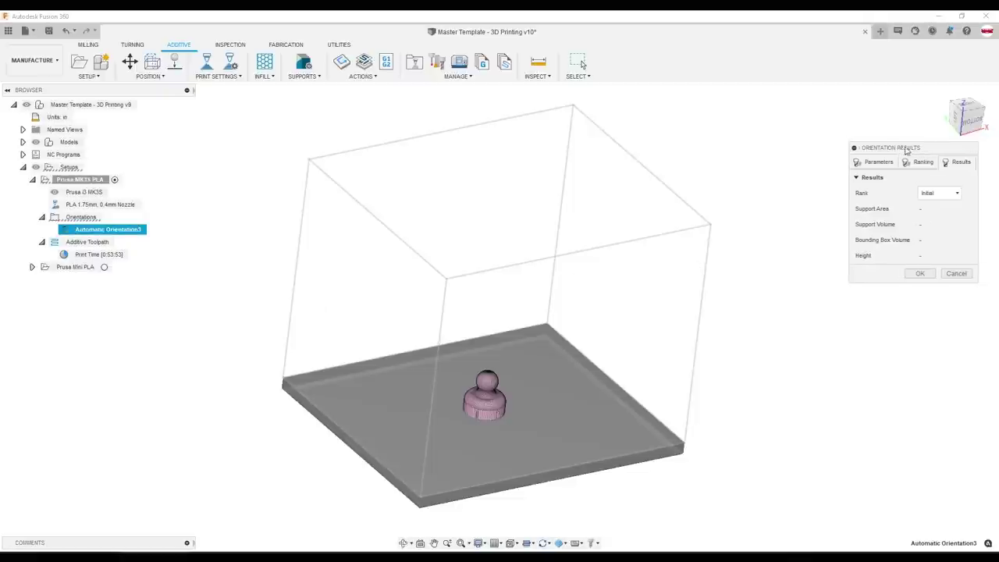
click(900, 202)
click(890, 227)
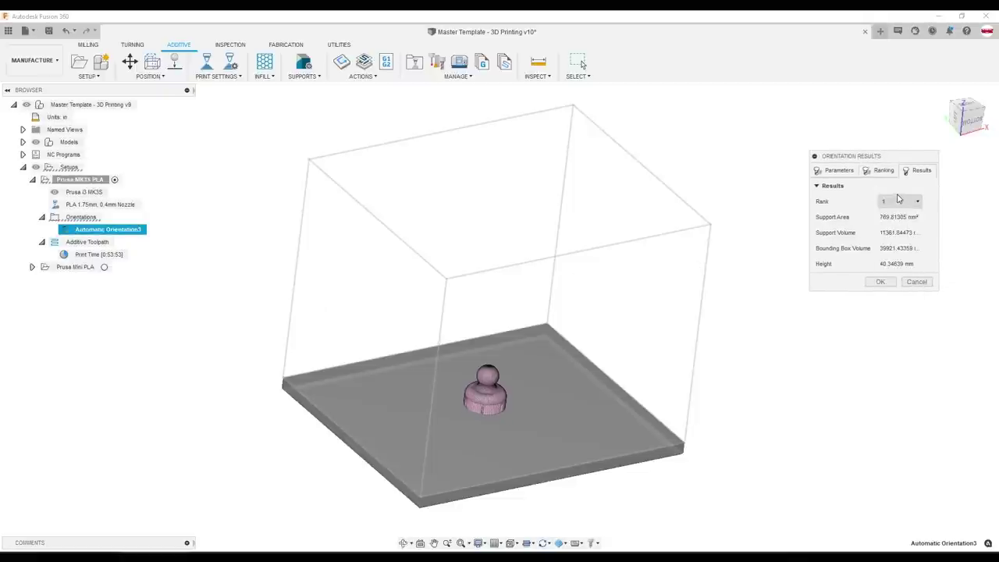
click(897, 201)
click(897, 261)
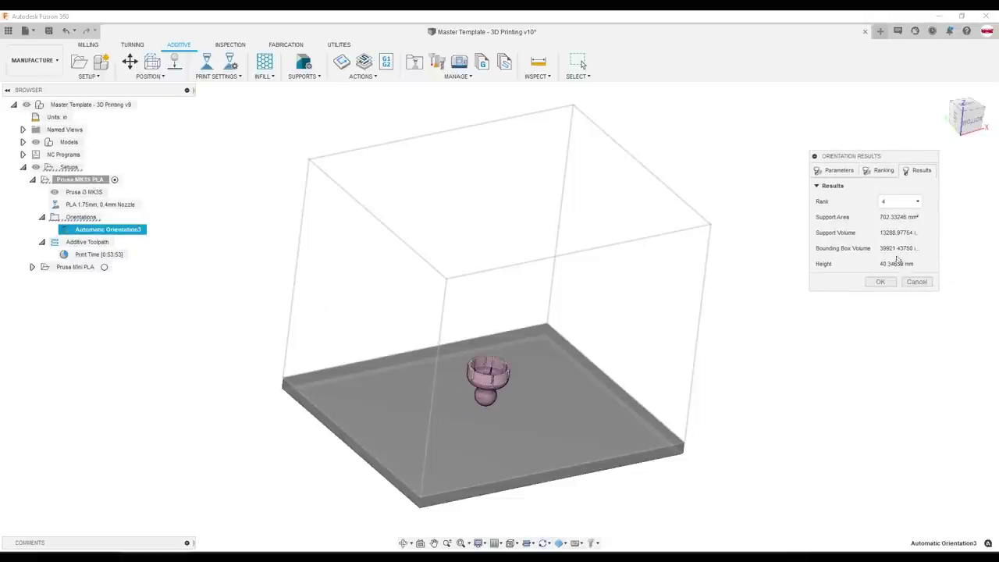
click(899, 201)
click(890, 283)
click(902, 201)
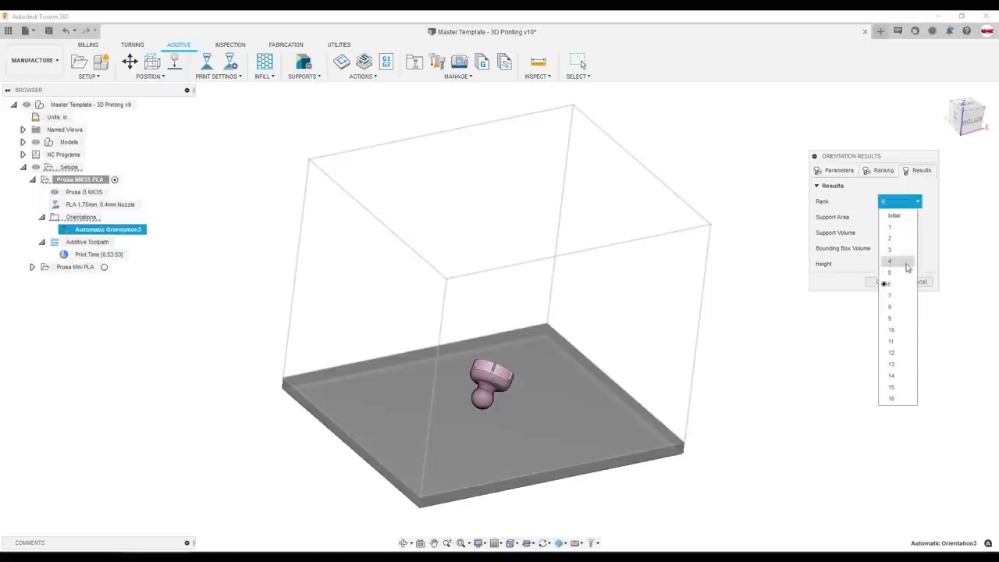
click(915, 342)
Choose rank 15 as the memory aid's orientation and accept the orientation results
click(898, 202)
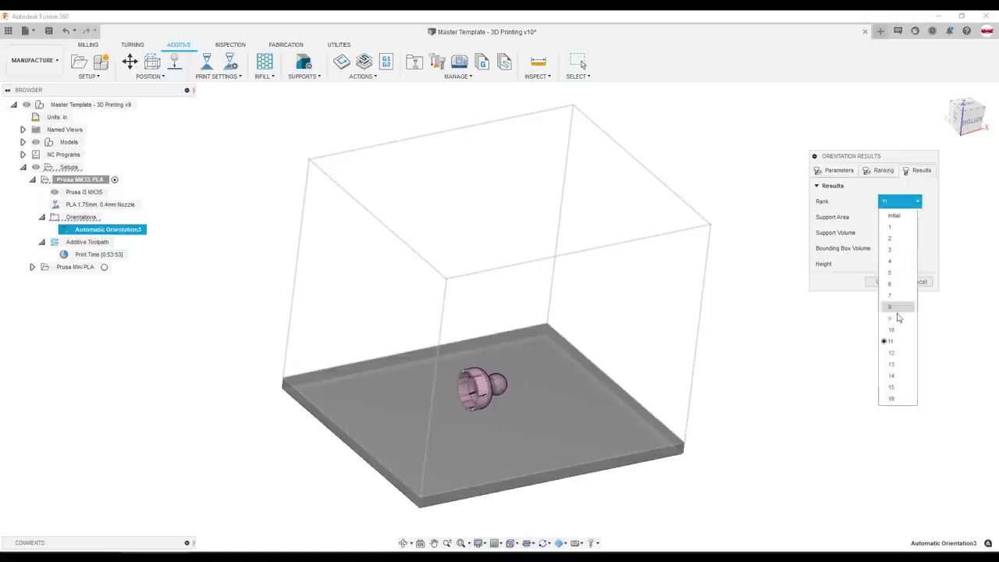
click(895, 394)
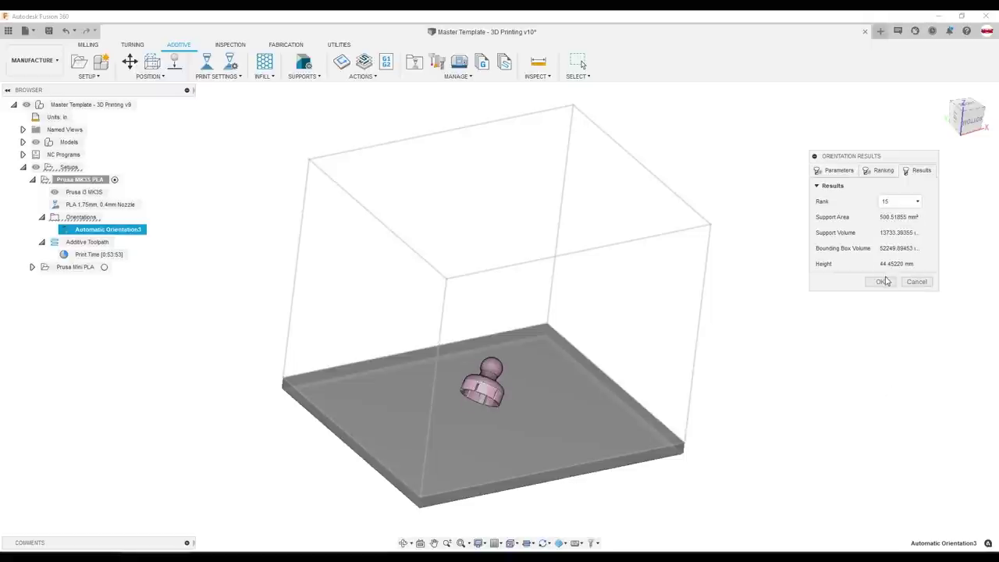
click(883, 281)
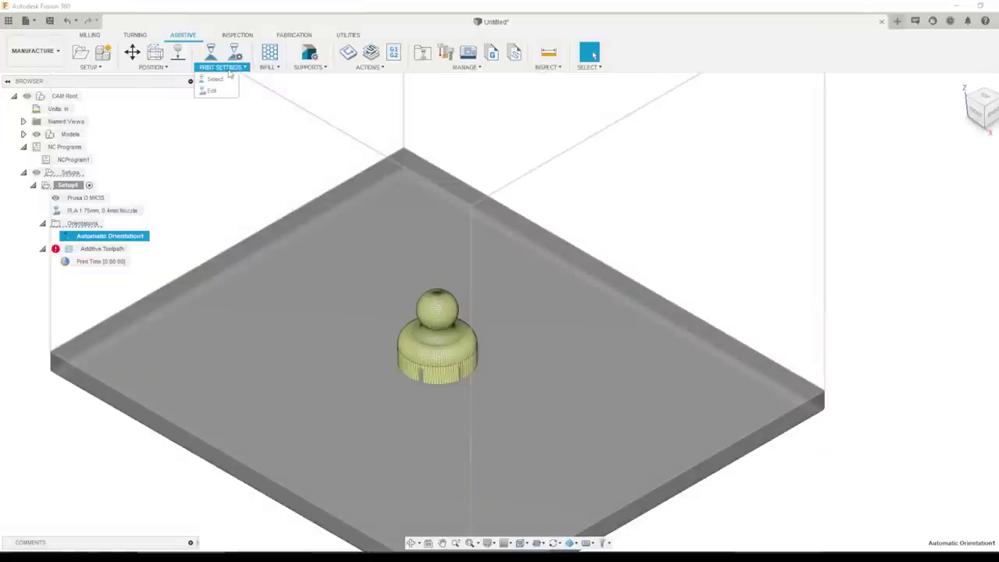
Examine the PLA 1.75mm, 0.4mm Nozzle print settings, from extruder and layer values to infill, skirt-brim, raft and support, without changing anything
click(213, 90)
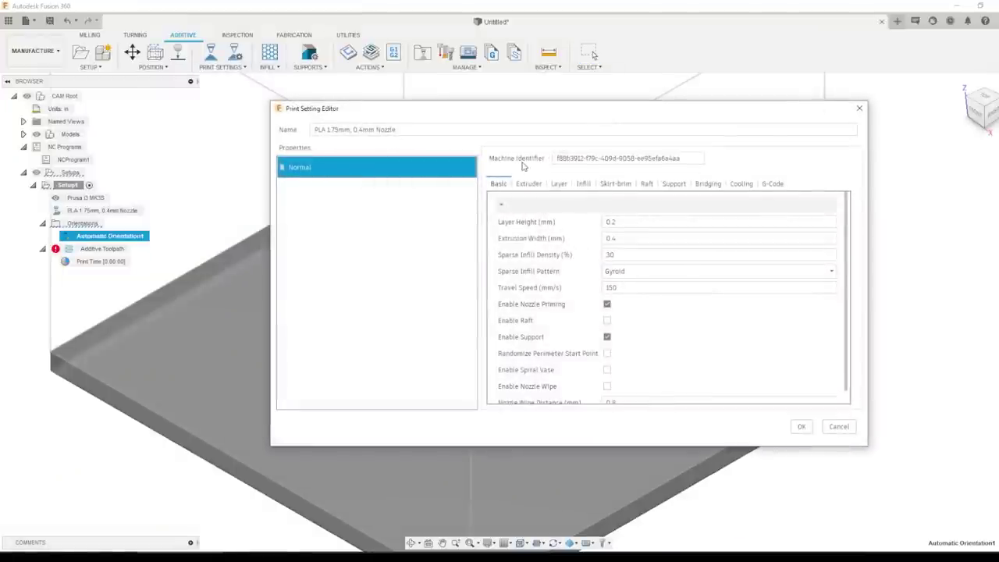
click(529, 184)
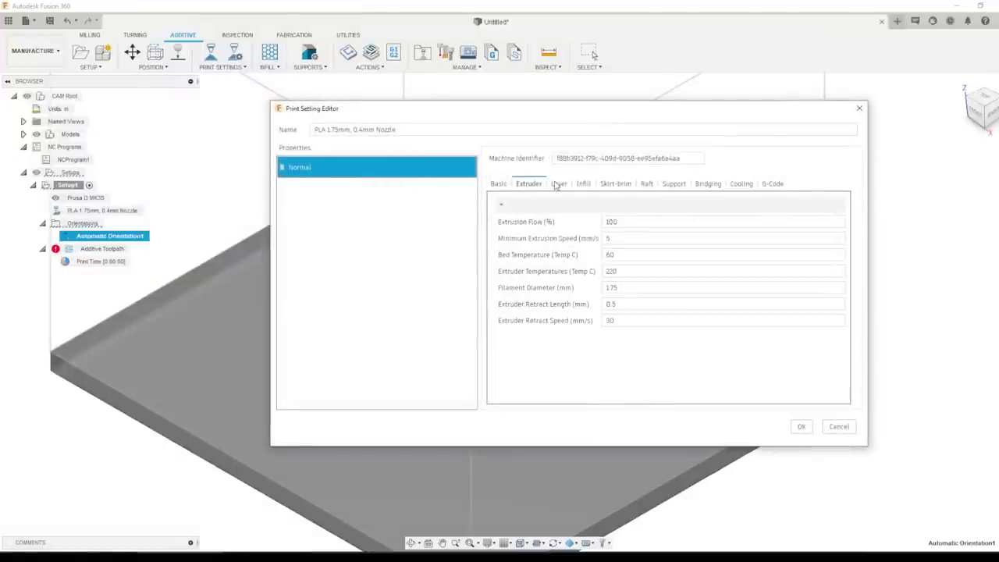
click(557, 184)
click(584, 184)
click(609, 184)
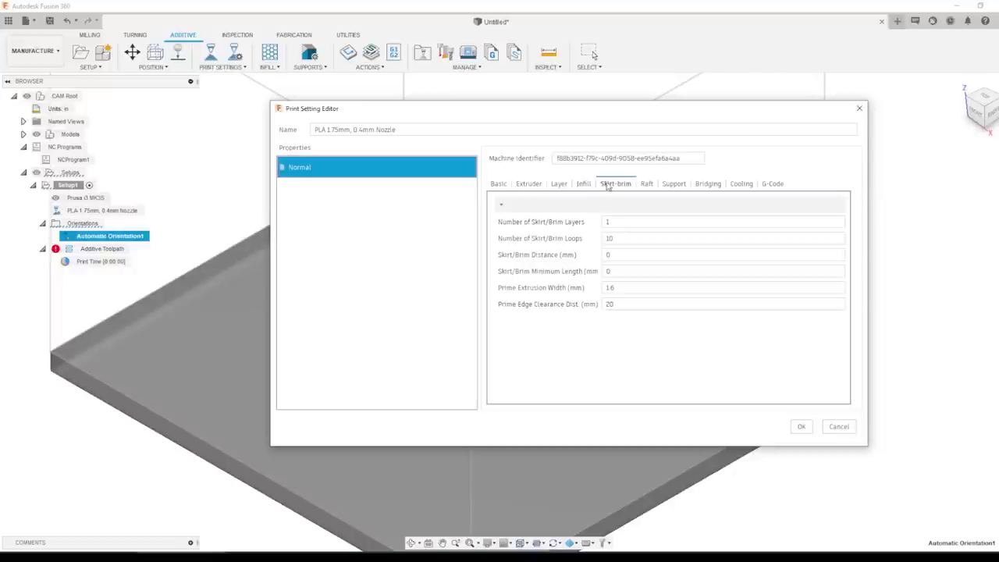
click(648, 184)
click(680, 184)
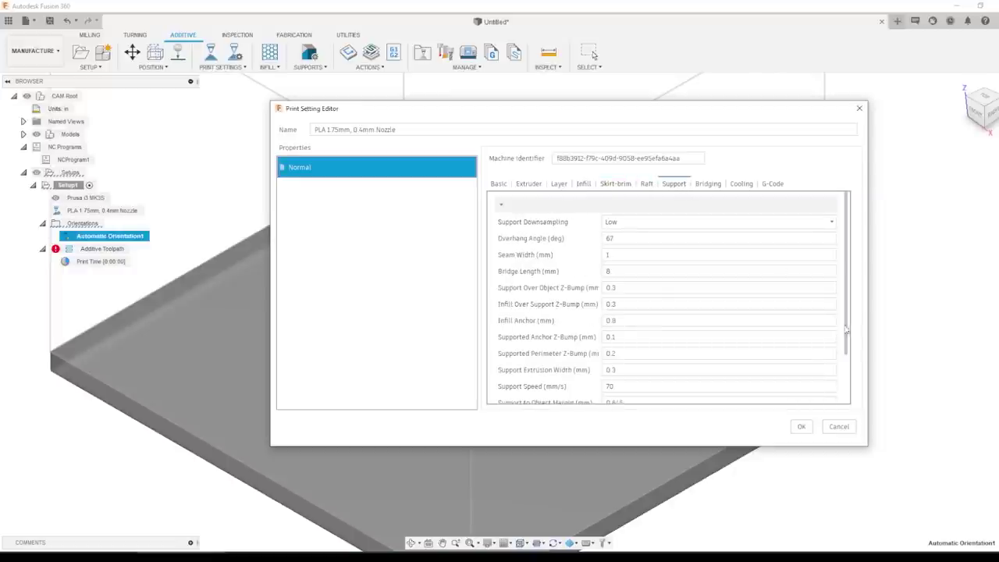
click(841, 427)
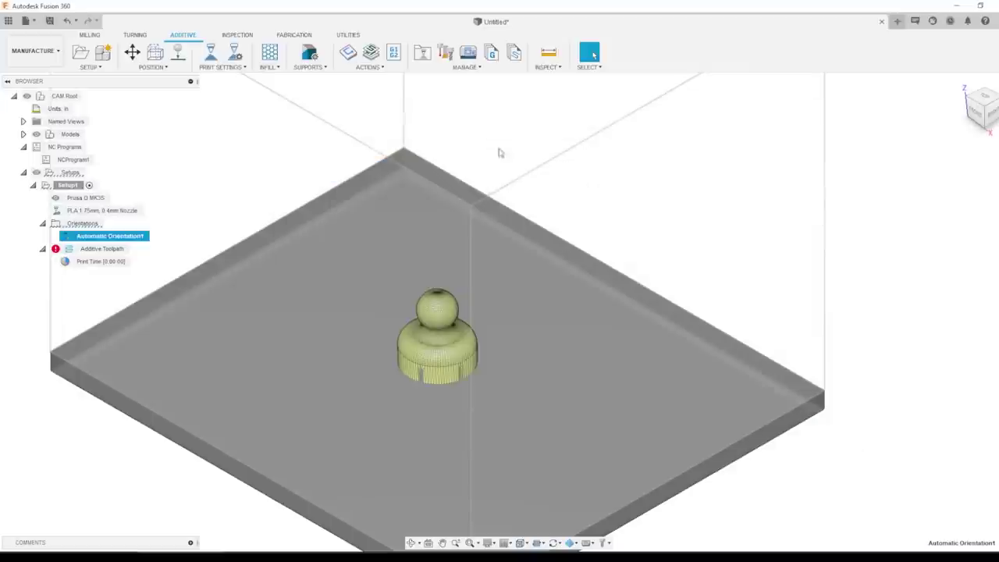
Review the infill settings and the available infill patterns, then cancel without changing them
click(267, 56)
click(950, 196)
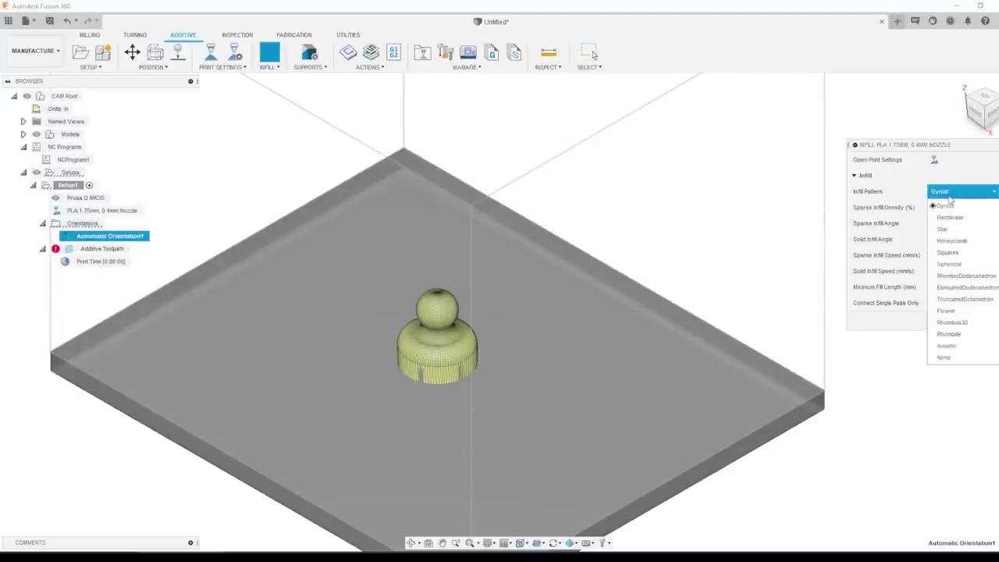
click(950, 197)
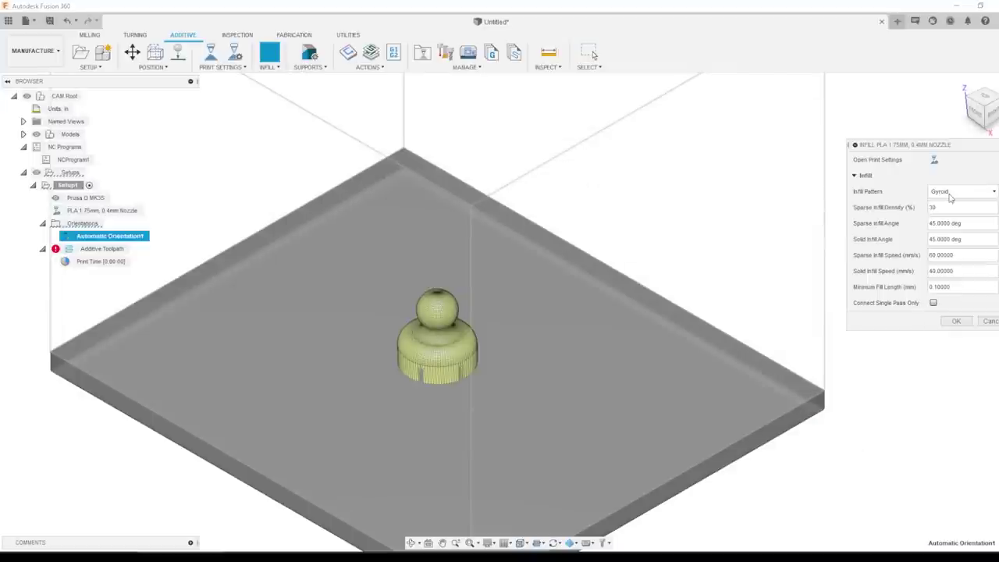
click(989, 322)
click(315, 69)
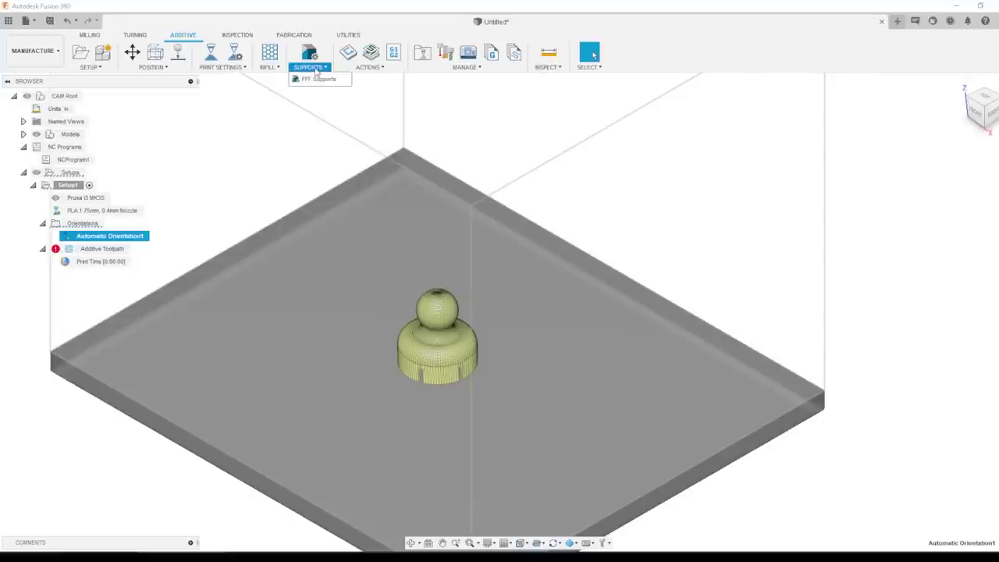
click(374, 69)
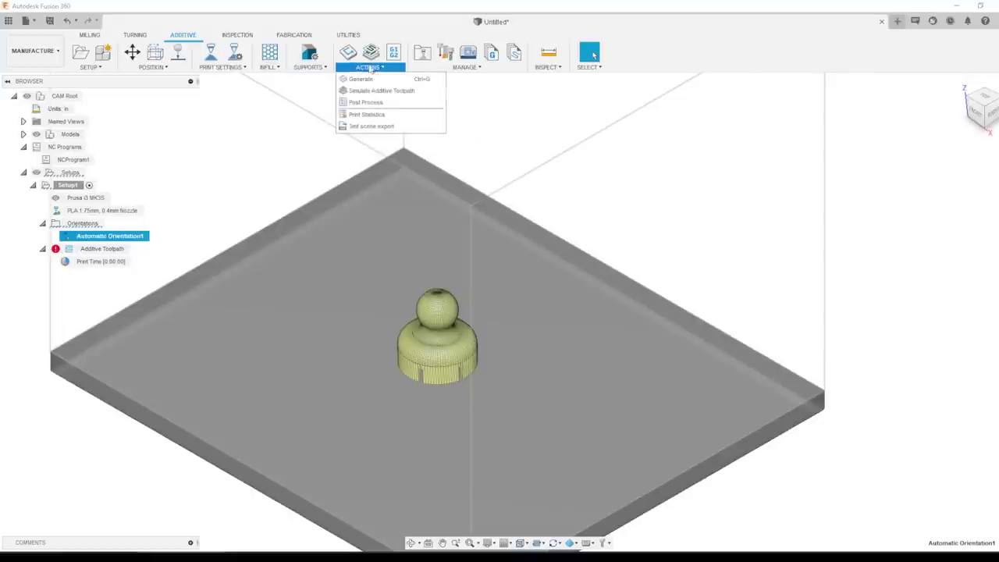
click(319, 126)
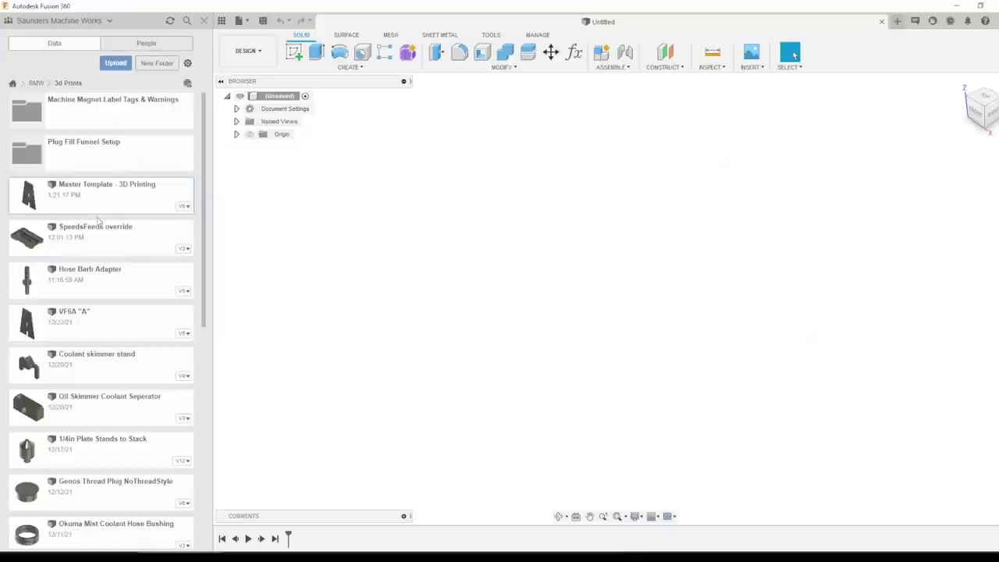
Open the Master Template - 3D Printing file and activate the Prusa MK3S PLA setup, then the Prusa Mini PLA setup
double_click(142, 217)
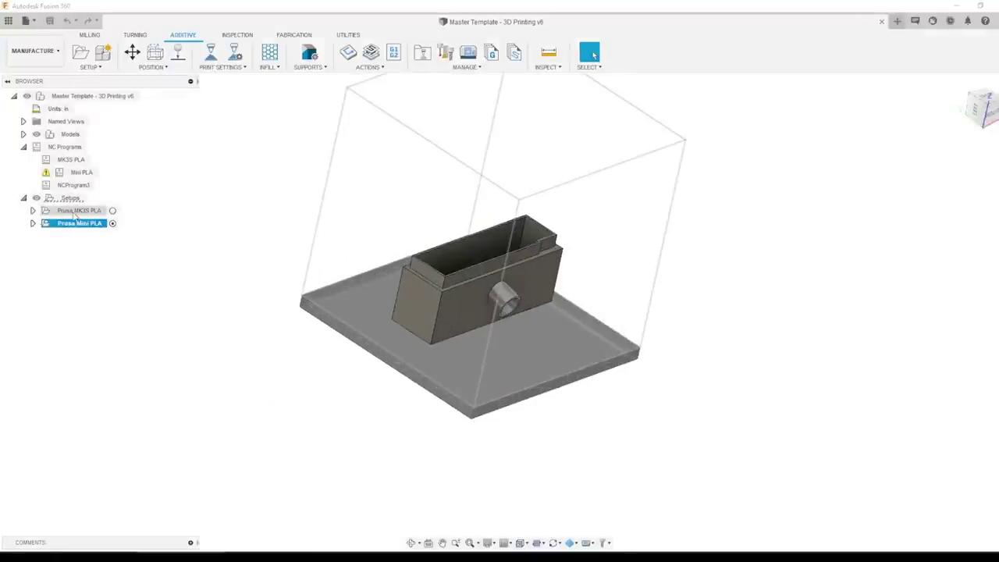
click(113, 211)
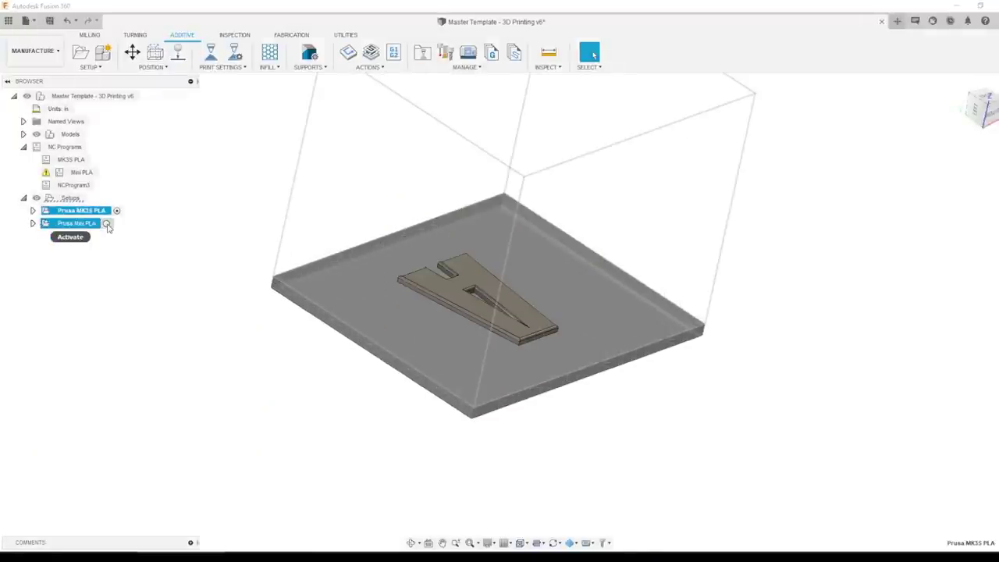
click(107, 224)
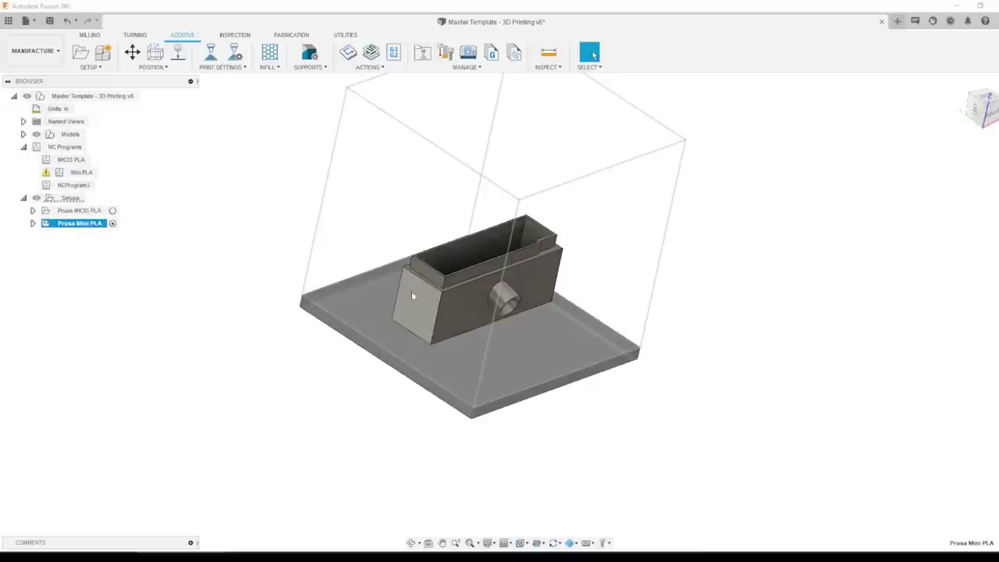
Switch to the Design workspace and activate the Prusa MK3S:1 component as the place for inserting a part
click(35, 51)
click(38, 81)
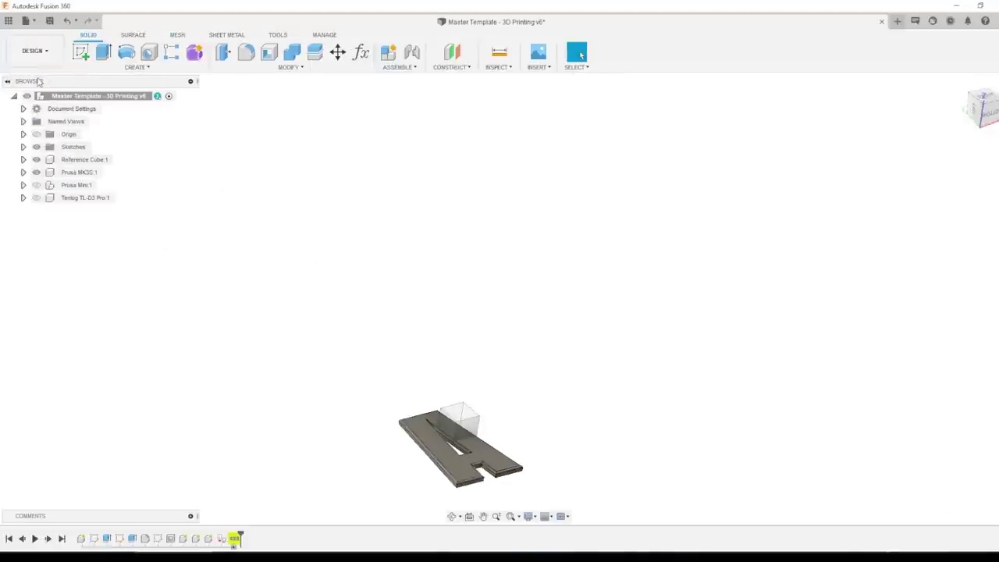
click(77, 172)
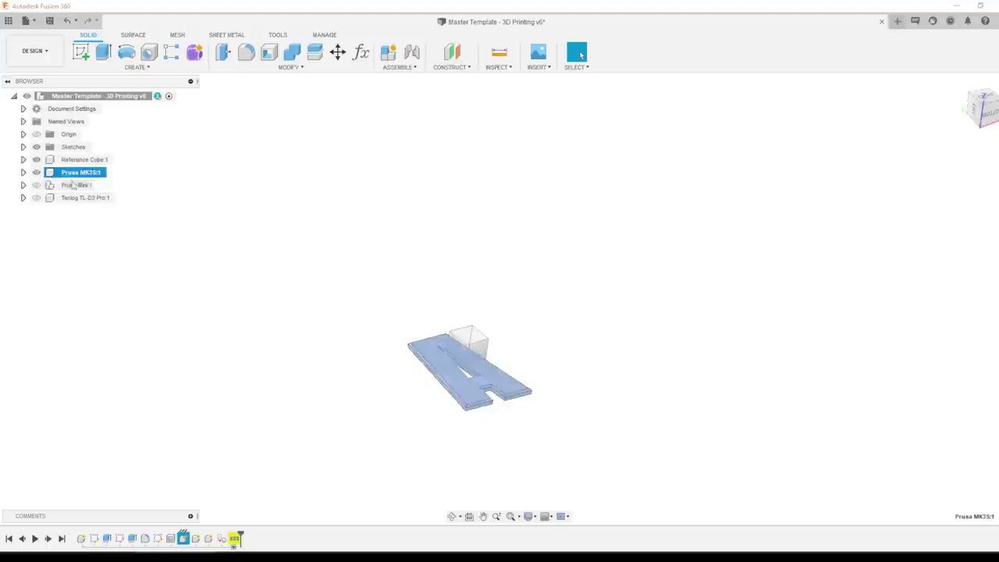
click(112, 172)
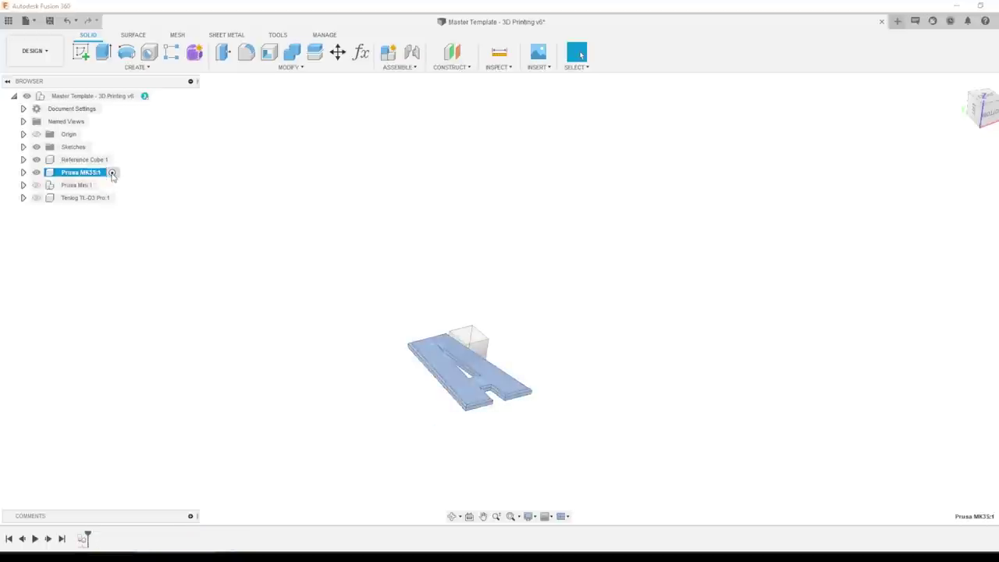
click(538, 67)
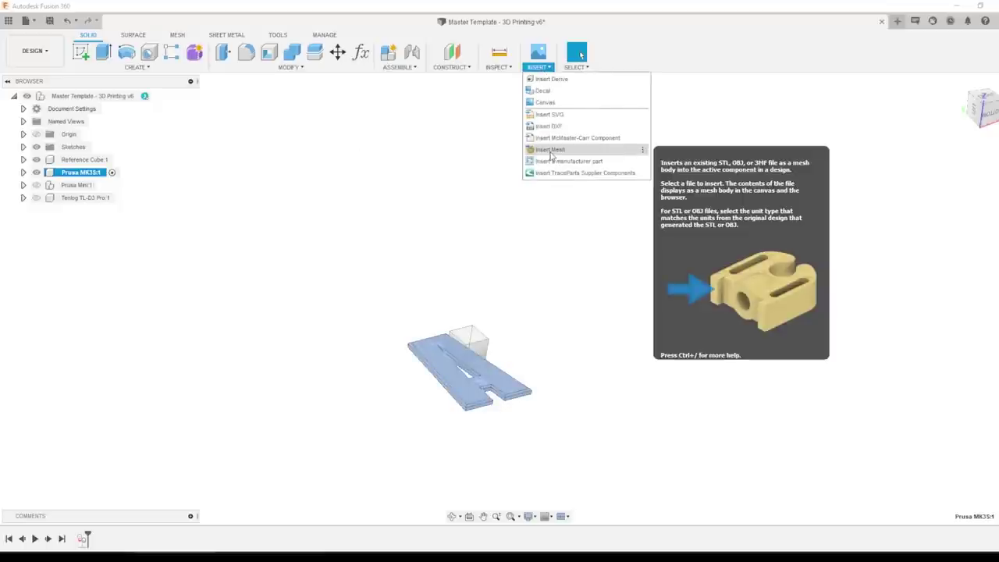
click(283, 172)
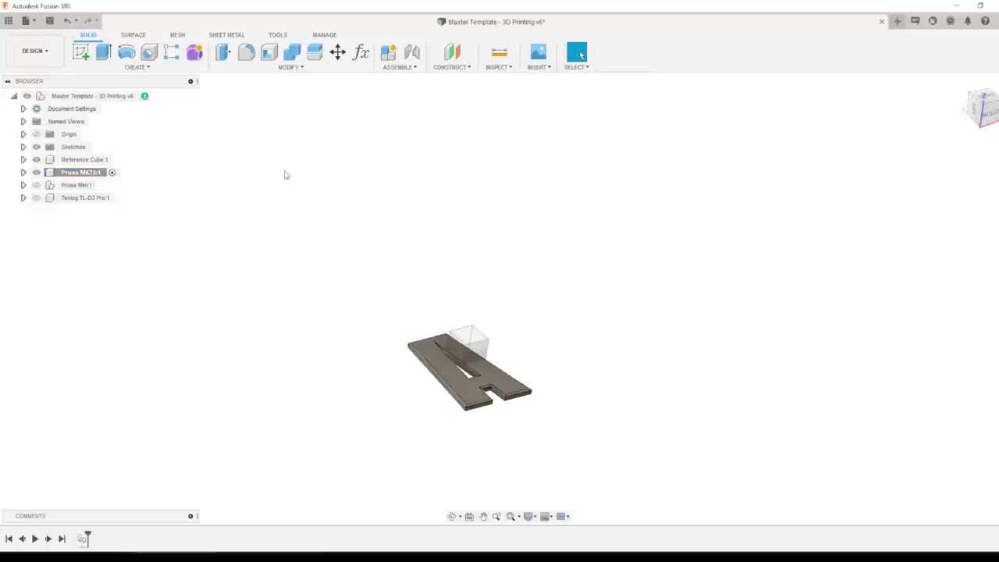
Toggle the visibility of the Prusa MK3S:1 and Prusa Mini:1 components, leaving both switched on
click(36, 173)
click(23, 185)
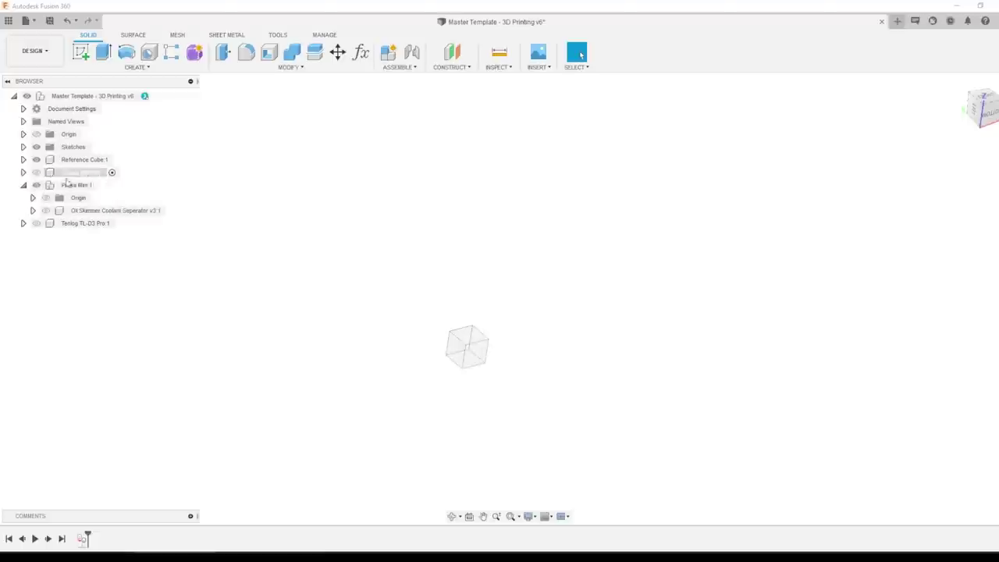
click(36, 185)
click(23, 185)
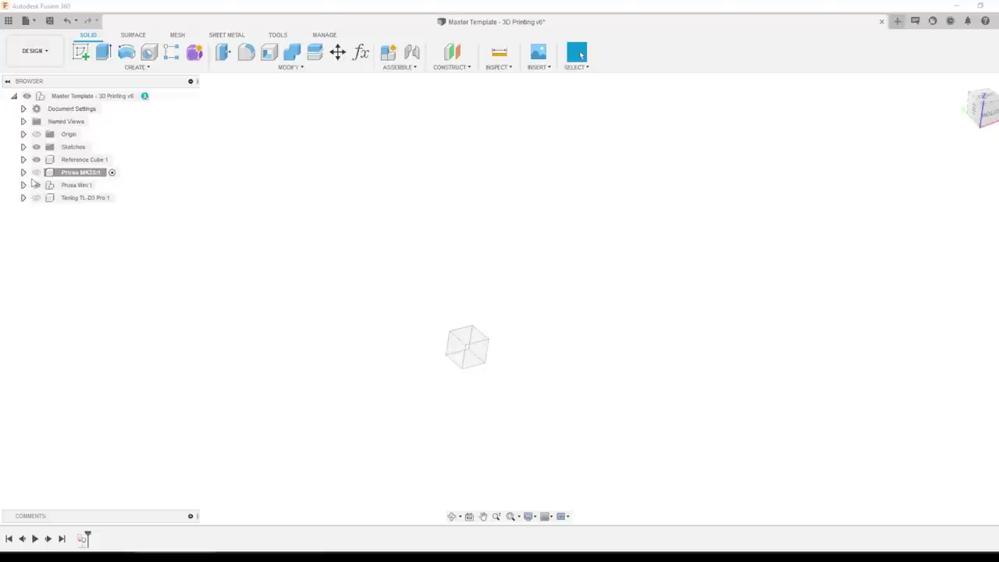
click(36, 185)
Highlight the Reference Cube:1 component and examine its position against the A-shaped part
click(78, 159)
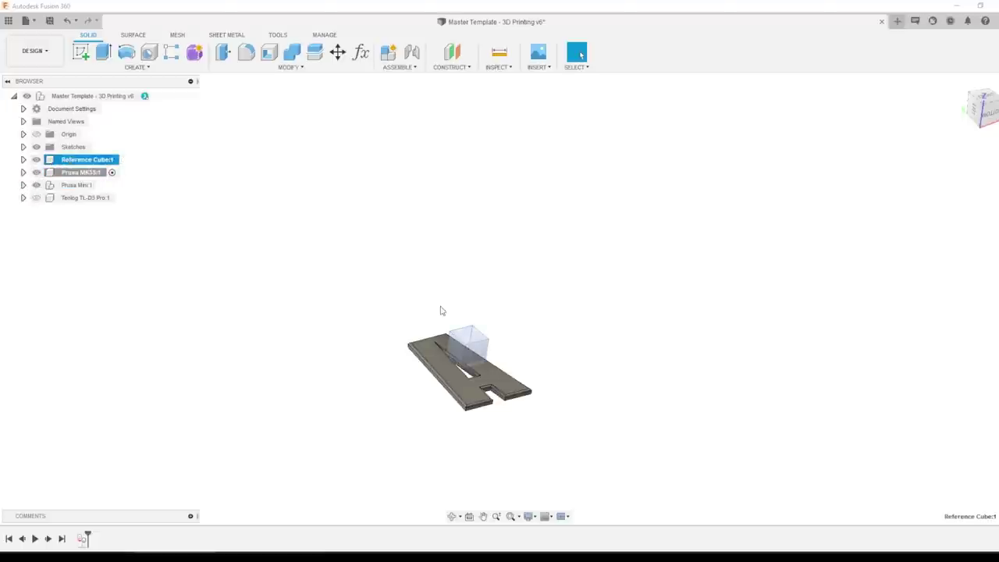
shift+middle_drag(441, 311, 444, 334)
scroll(437, 312, up, 2)
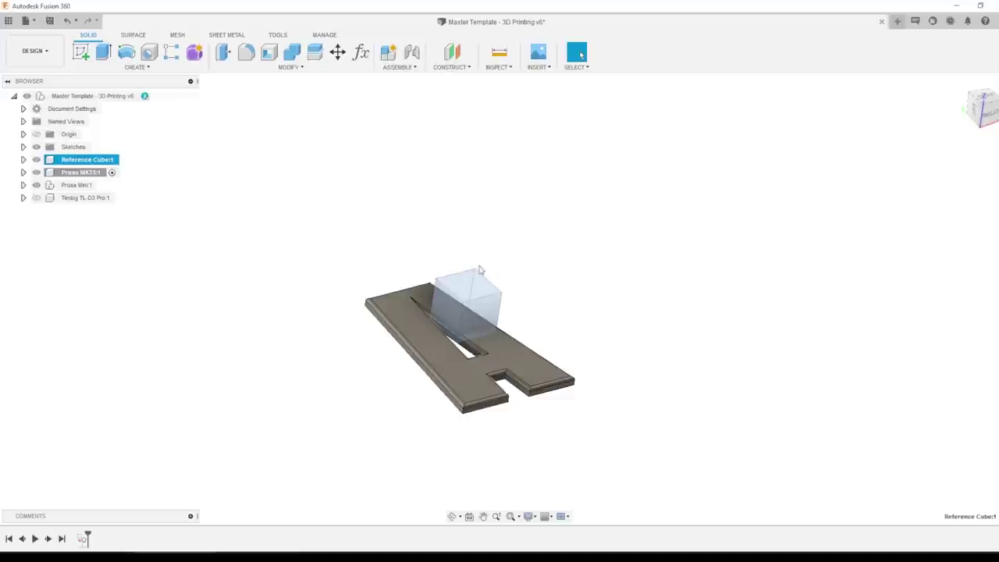
click(317, 225)
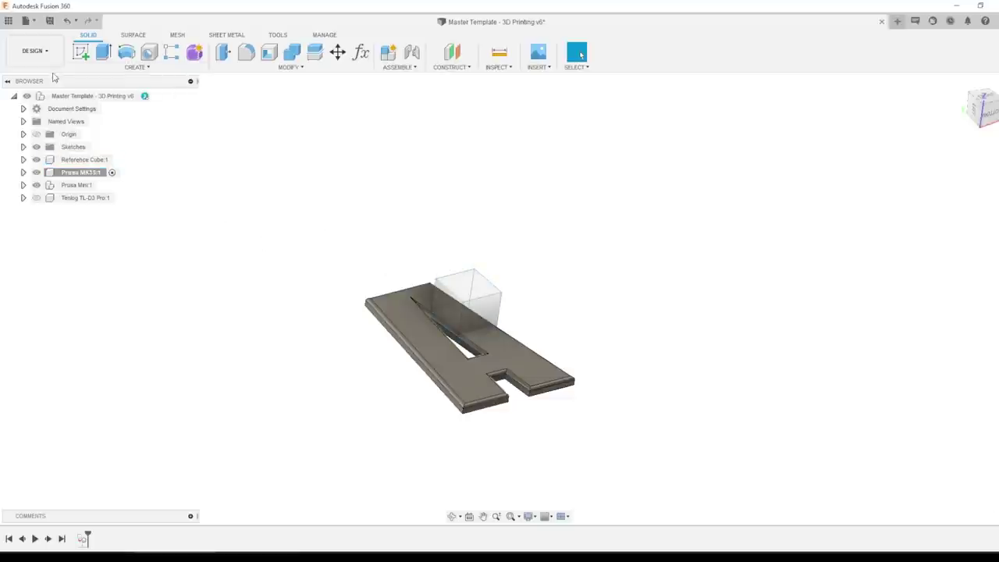
Return to the Manufacture workspace and activate the Prusa MK3S PLA setup
click(33, 51)
click(48, 168)
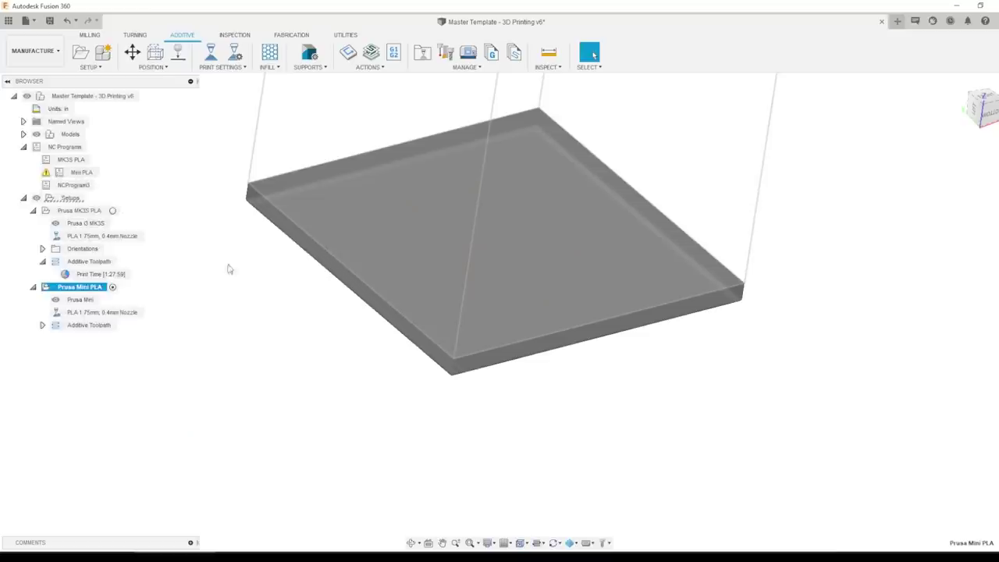
click(113, 212)
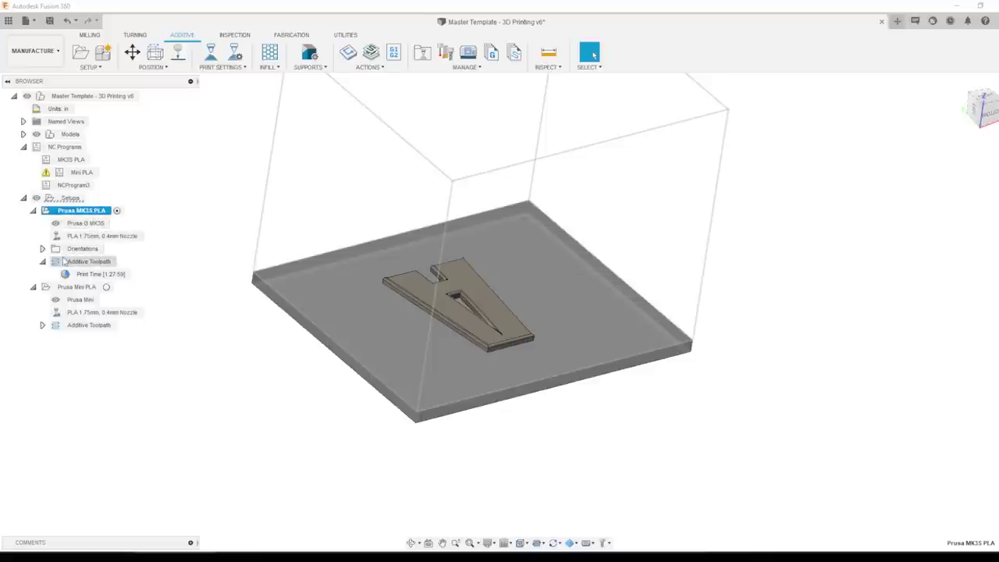
Open the Prusa MK3S PLA setup for editing and check which component is selected as its model
right_click(80, 212)
click(93, 218)
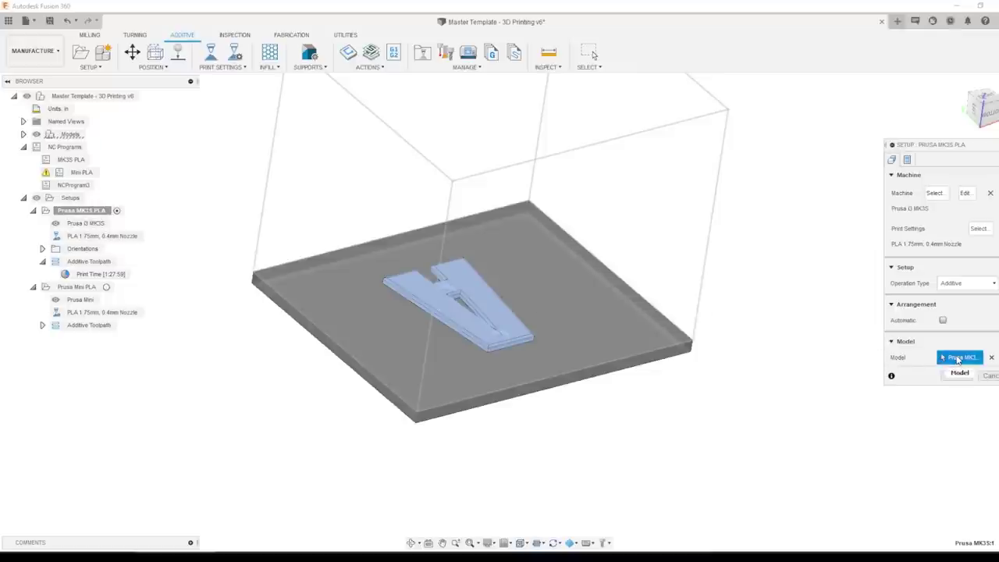
click(961, 357)
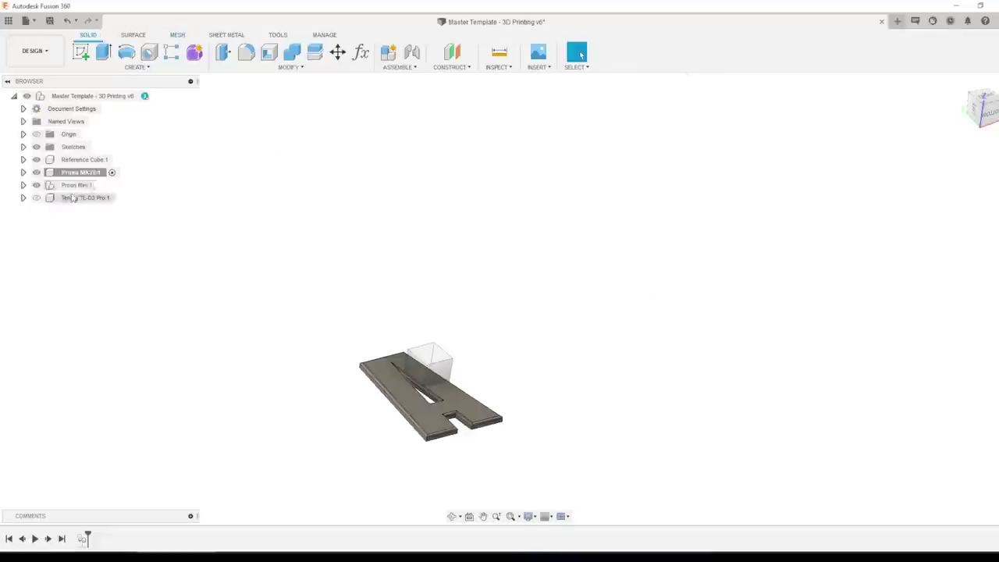
Highlight the Prusa MK3S:1 component in the Design workspace and check which part it contains
click(78, 173)
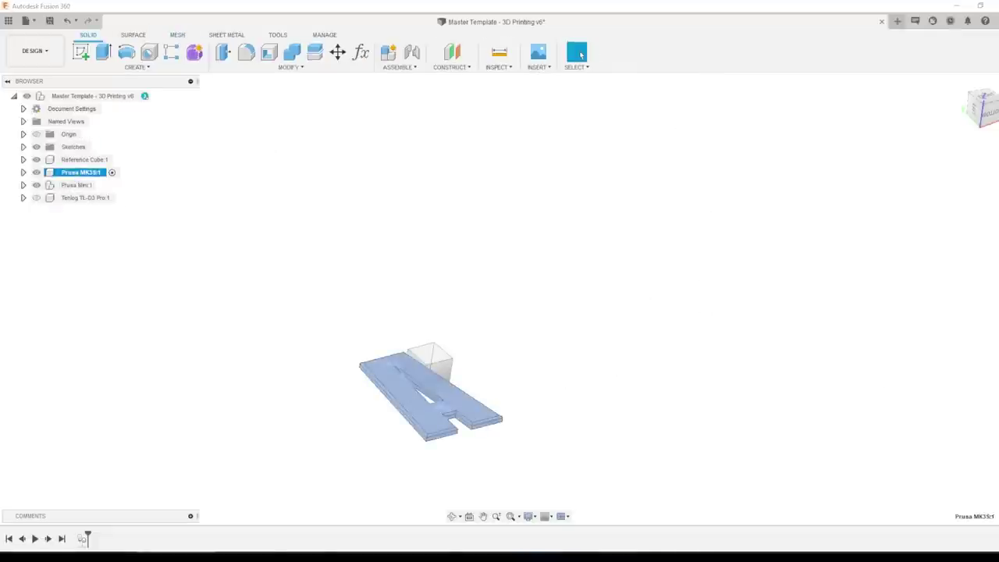
key(Return)
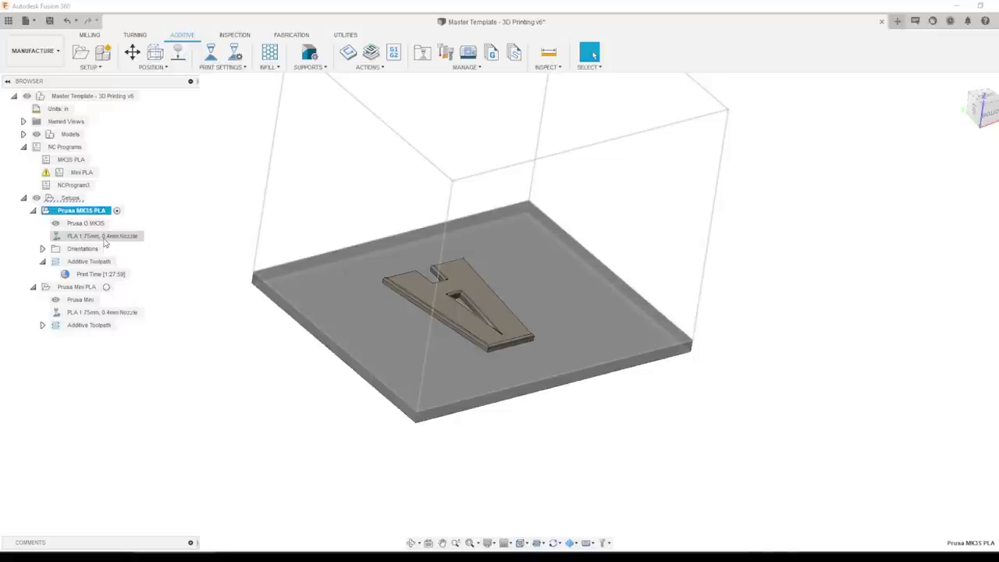
Compare the Prusa MK3S PLA and Prusa Mini PLA setups, leaving Prusa Mini PLA as the active one
click(78, 287)
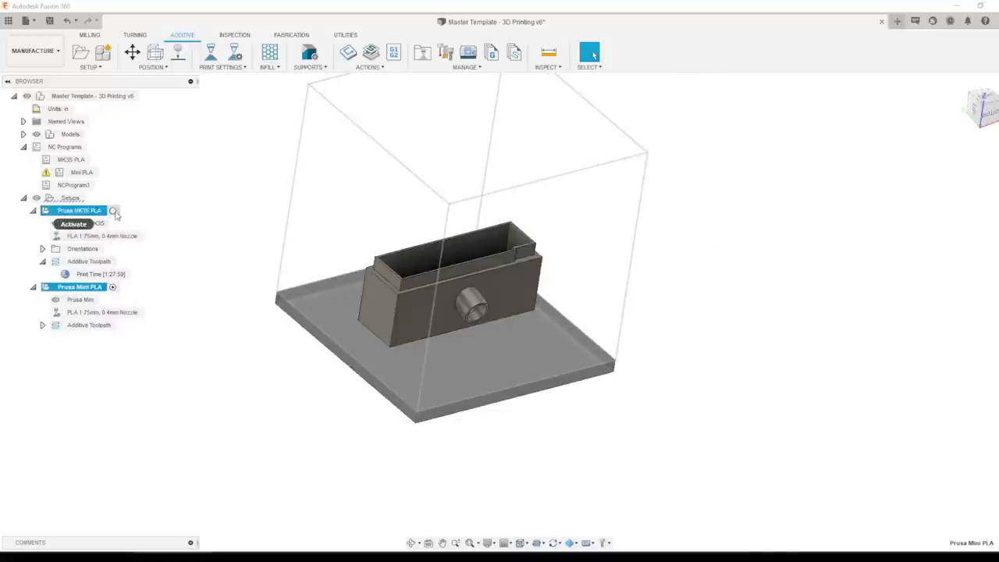
click(82, 211)
click(108, 288)
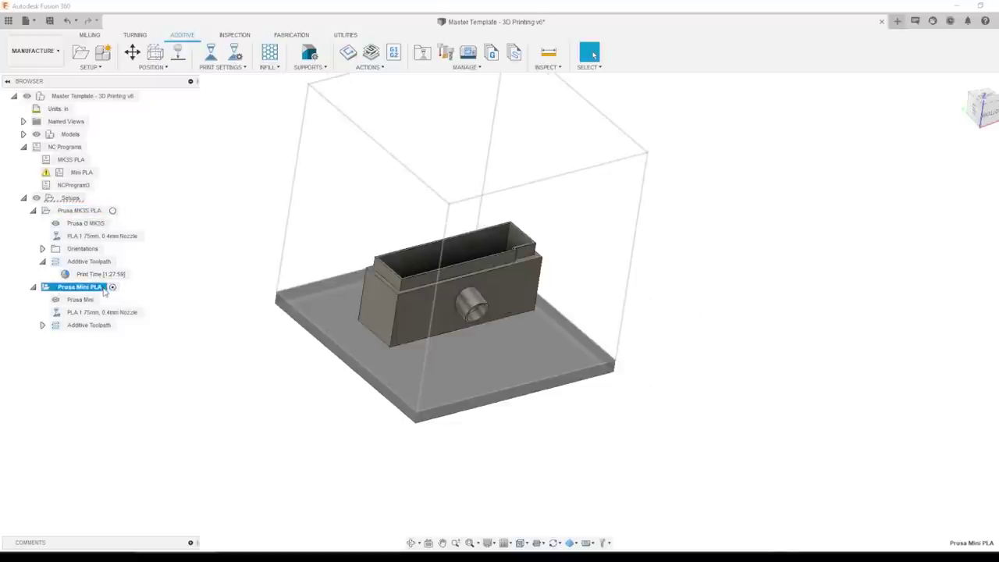
click(113, 287)
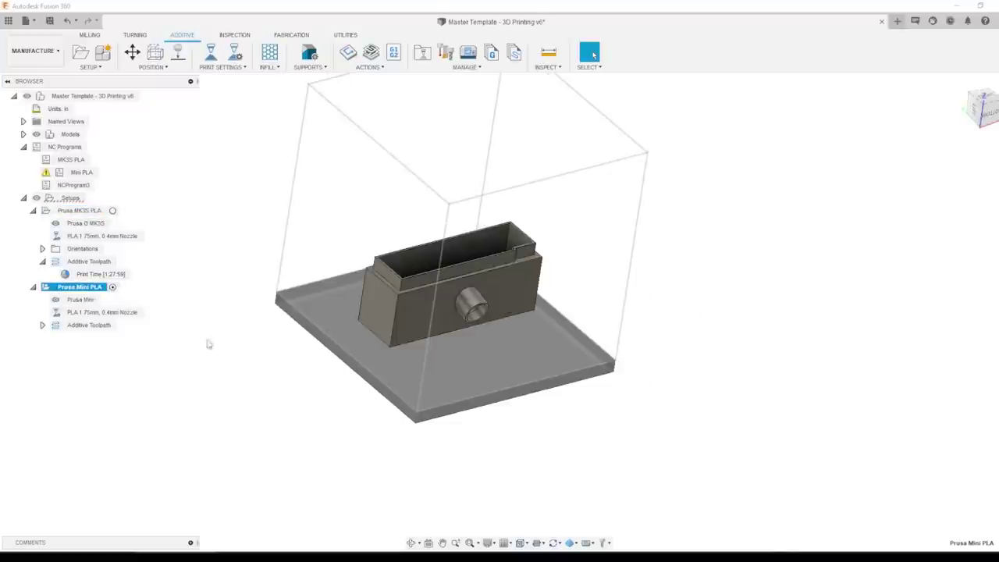
click(562, 545)
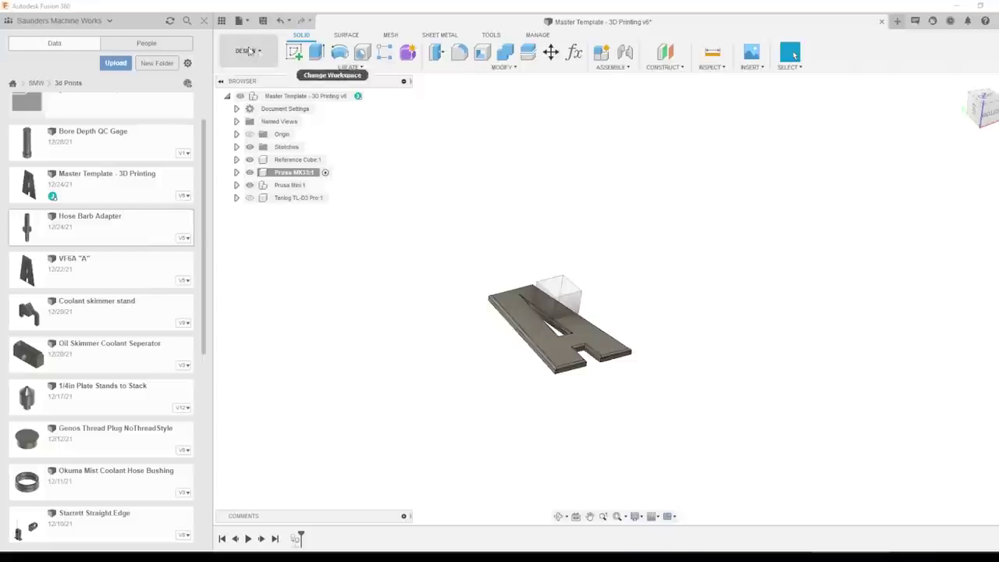
click(238, 21)
click(274, 142)
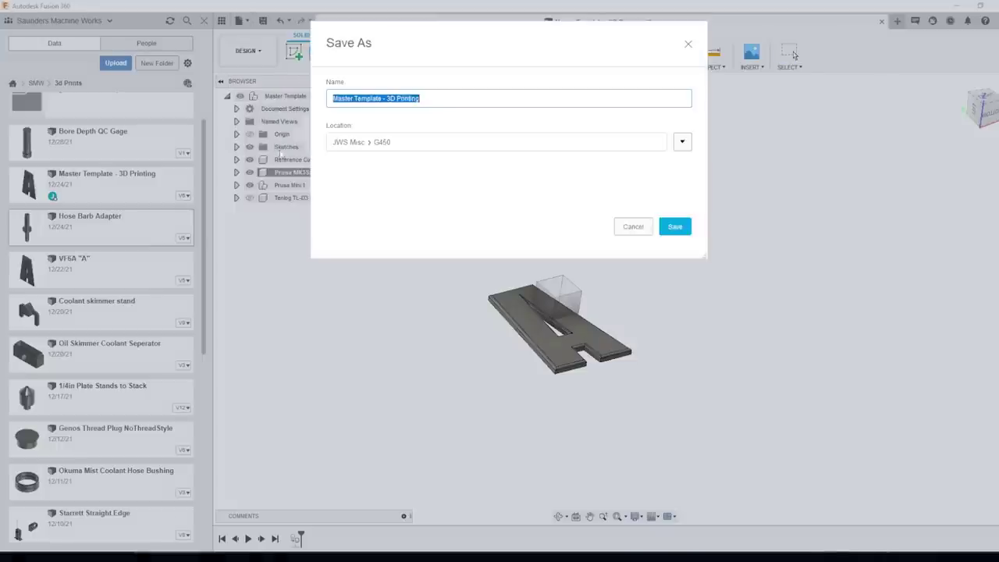
click(634, 228)
Browse the saved designs in the 3d Prints project folder
scroll(97, 229, down, 1)
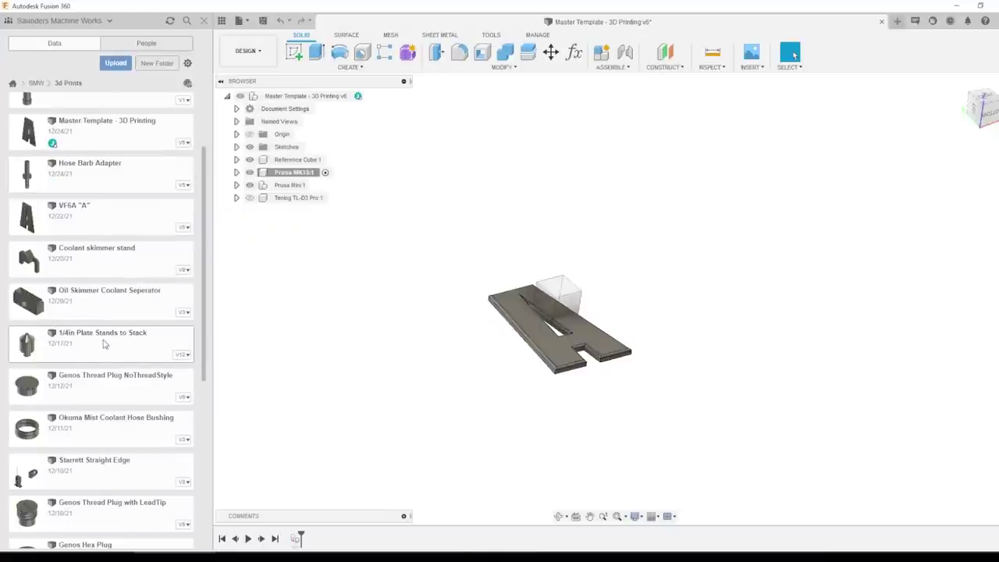
scroll(113, 313, up, 3)
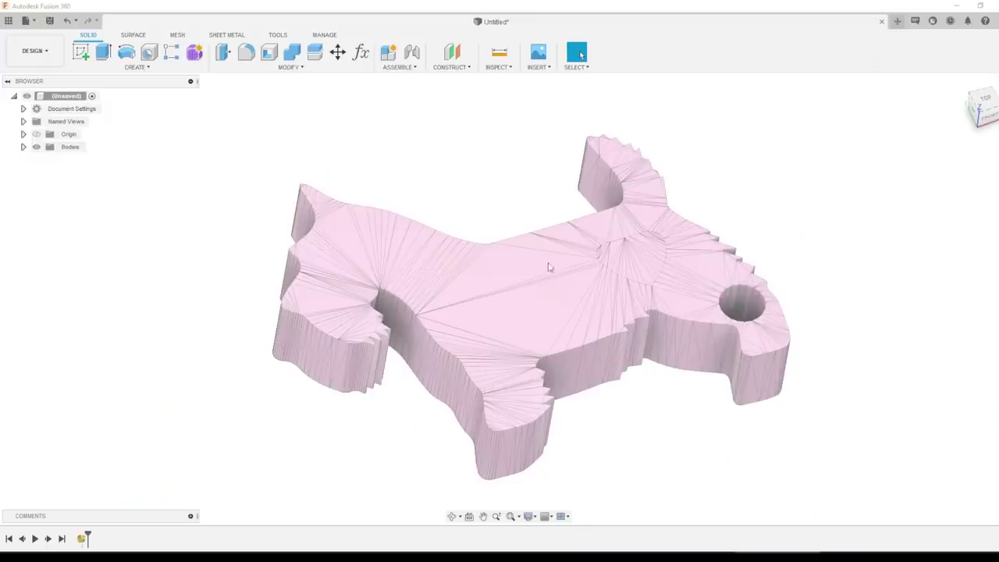
Examine the imported Scottish terrier mesh body from several angles, selecting it to check how its facets behave
scroll(588, 271, up, 2)
shift+middle_drag(588, 271, 564, 292)
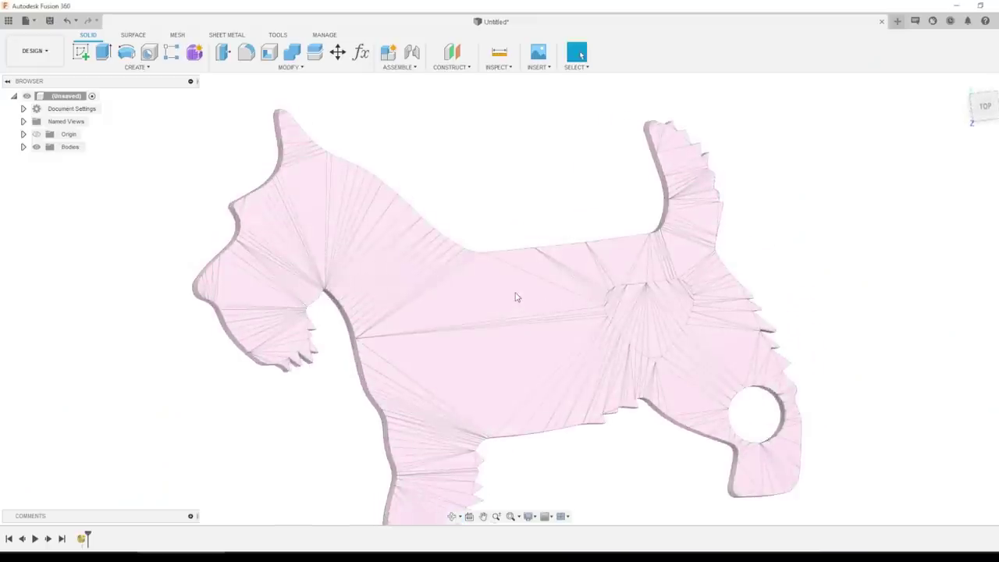
shift+middle_drag(479, 294, 527, 223)
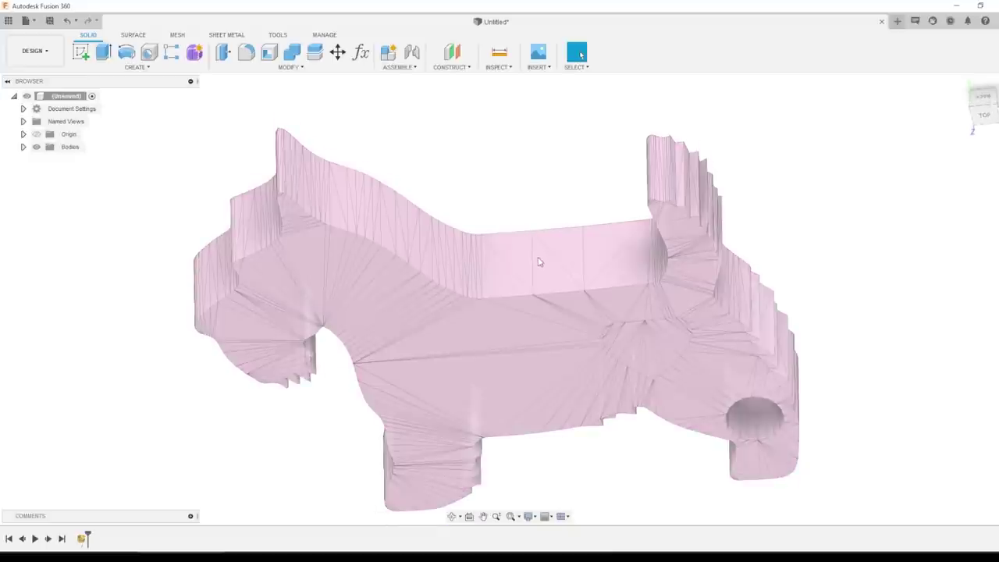
click(538, 262)
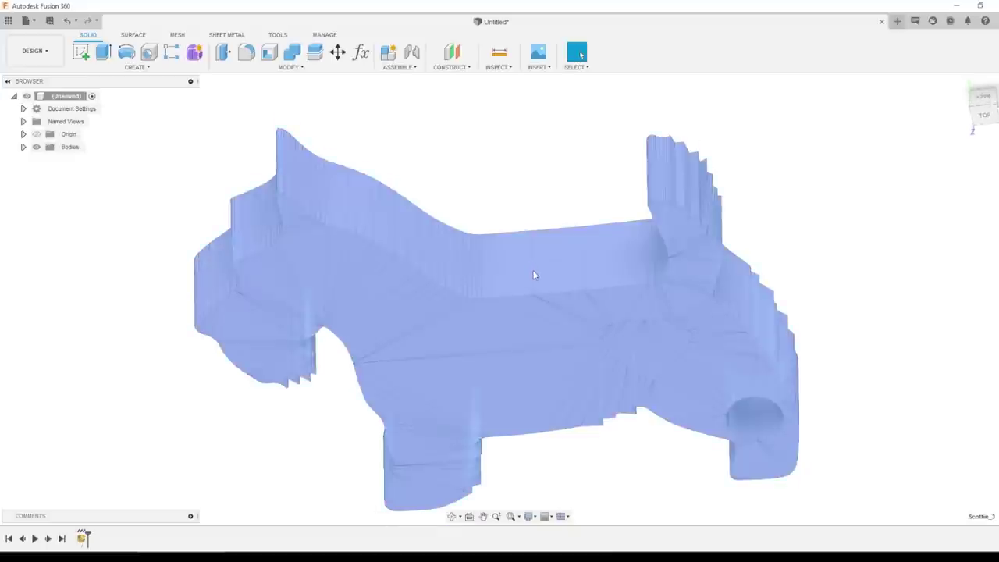
shift+middle_drag(539, 316, 526, 263)
click(506, 161)
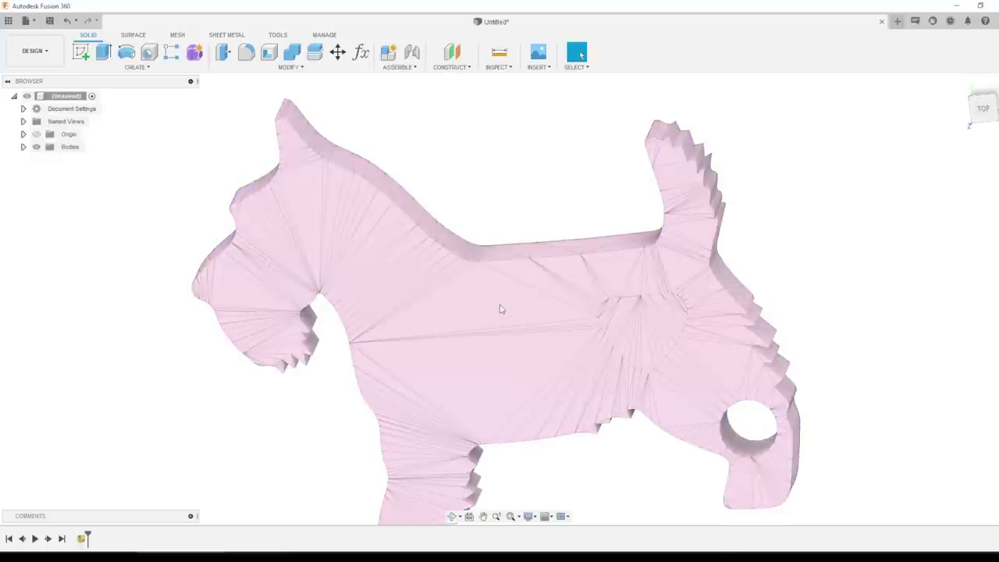
shift+middle_drag(494, 309, 495, 234)
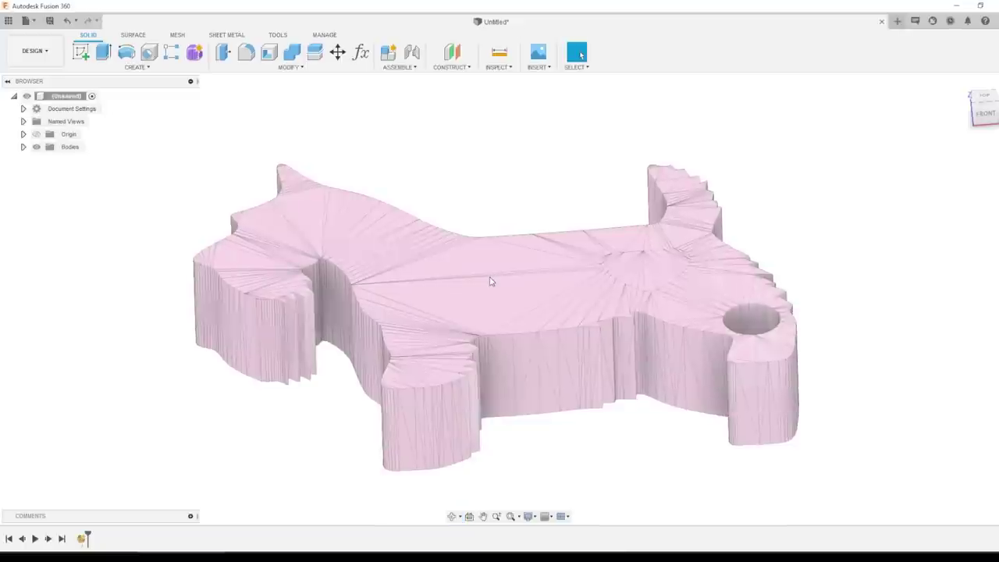
click(491, 279)
click(502, 209)
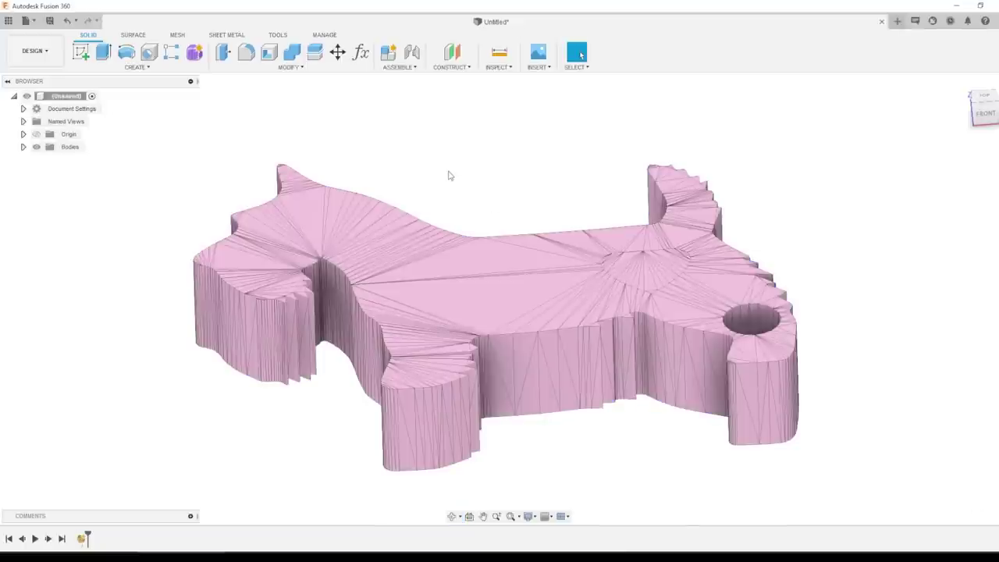
click(473, 249)
click(463, 181)
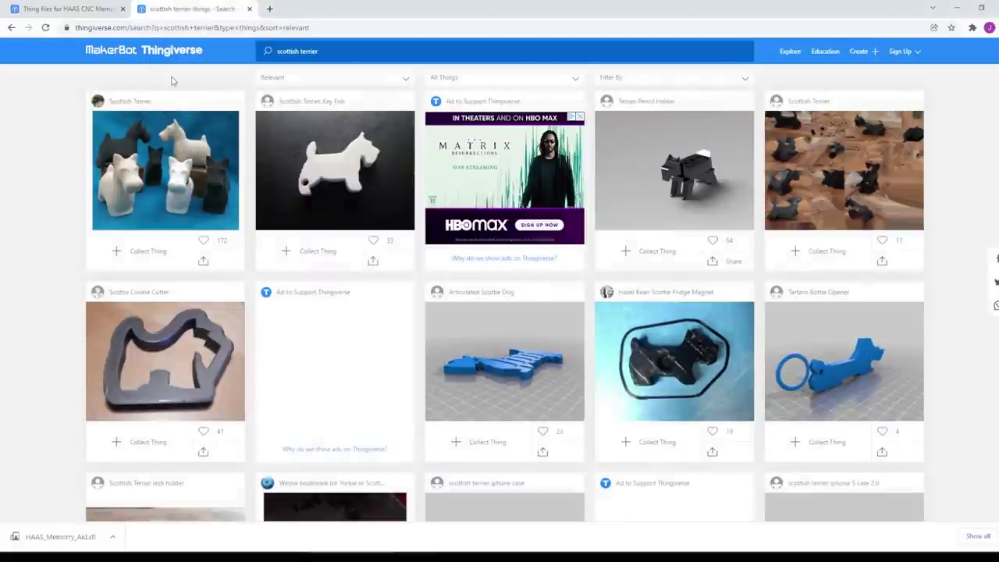
Return from the Thingiverse search results to Fusion 360 and inspect the terrier mesh around its keyring hole
click(959, 9)
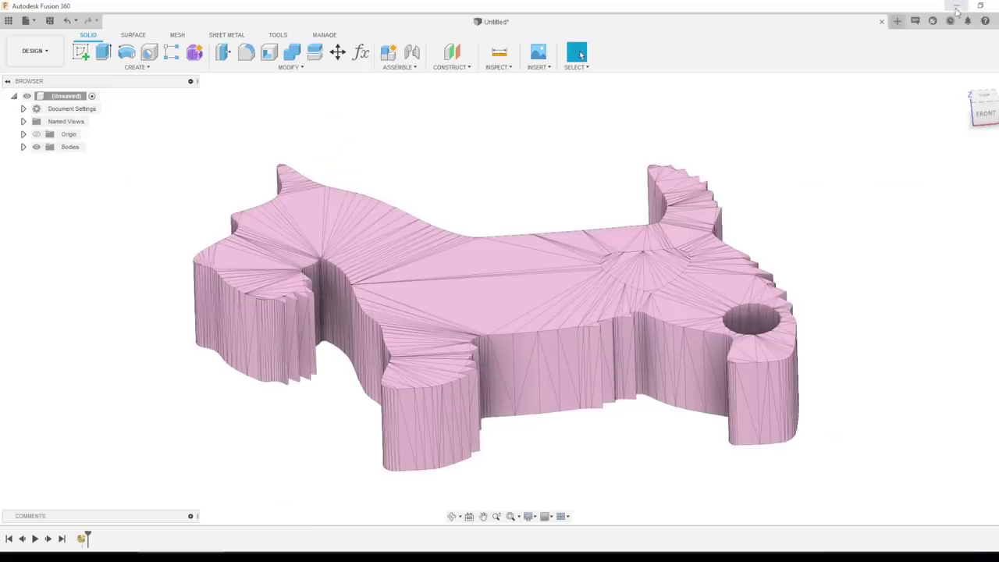
shift+middle_drag(515, 127, 513, 140)
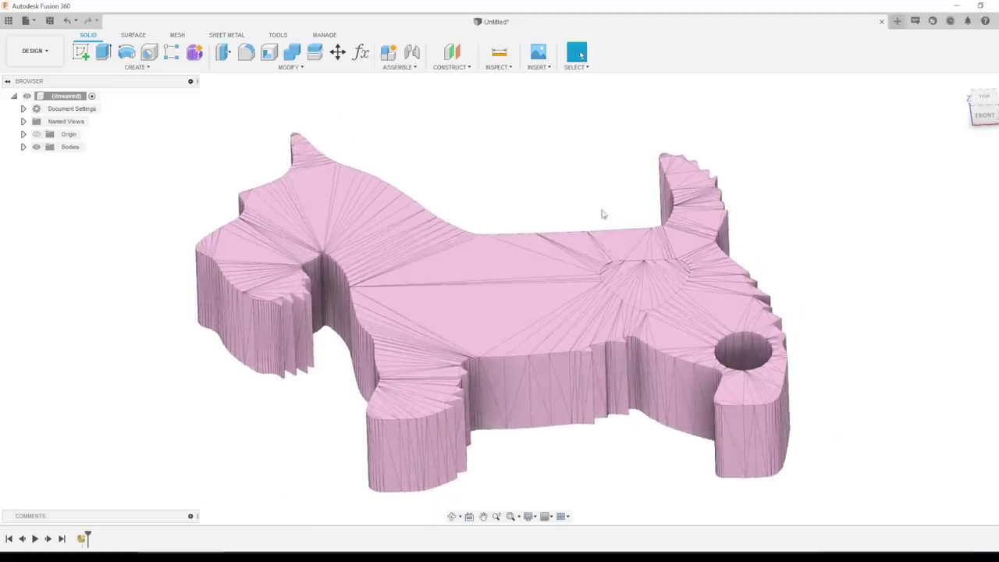
click(742, 348)
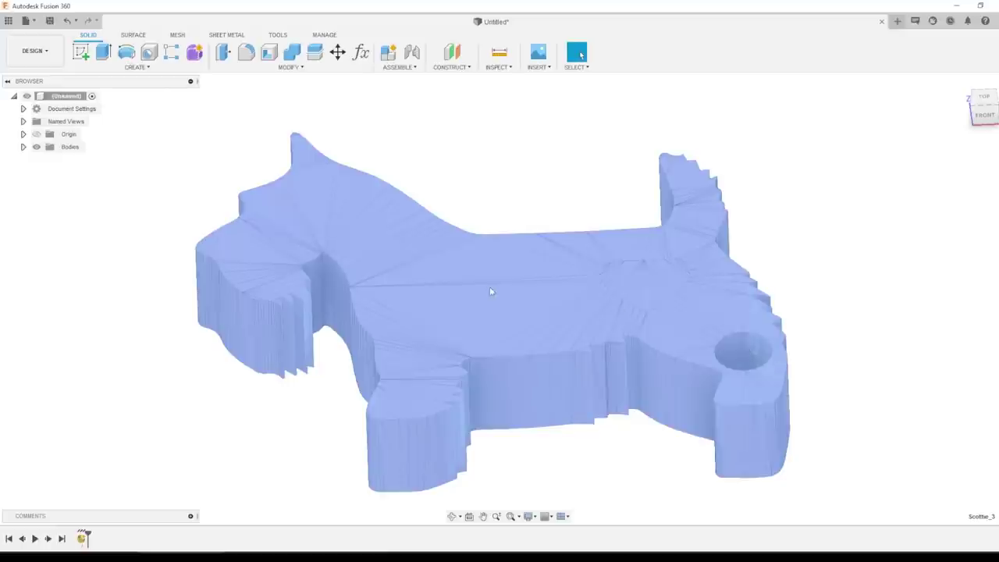
click(582, 181)
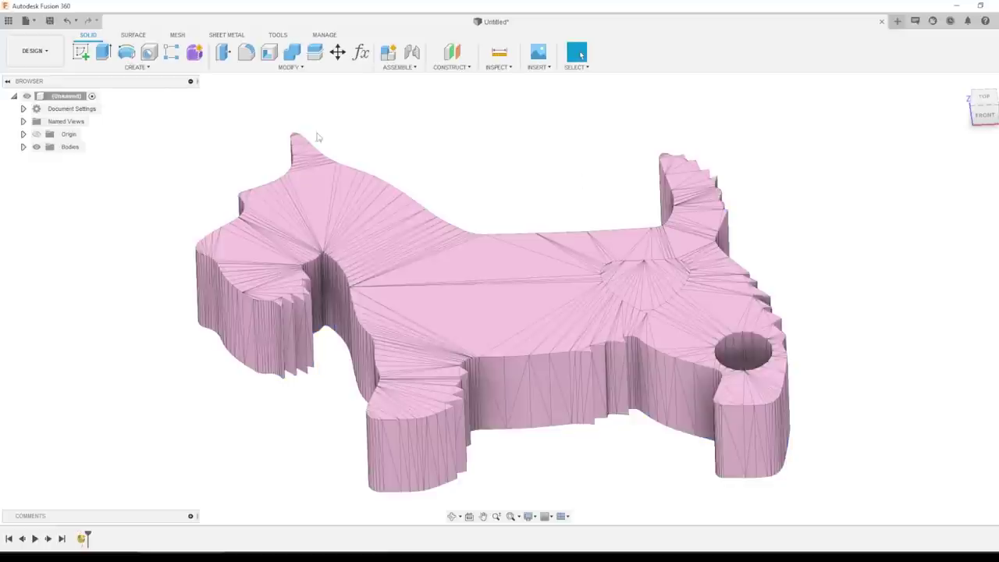
click(177, 34)
click(88, 34)
click(541, 68)
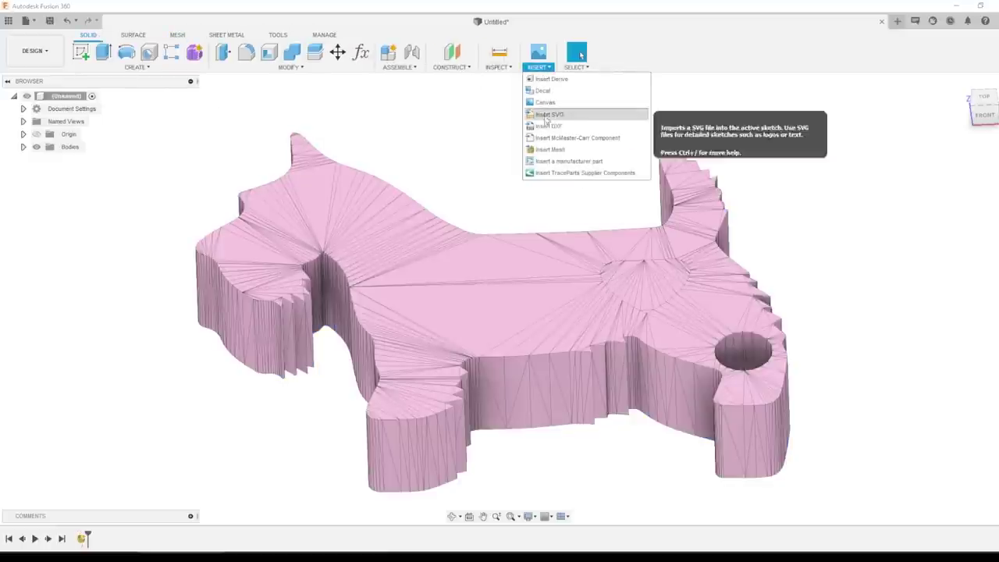
Generate face groups on the terrier mesh body using the Accurate type
click(170, 37)
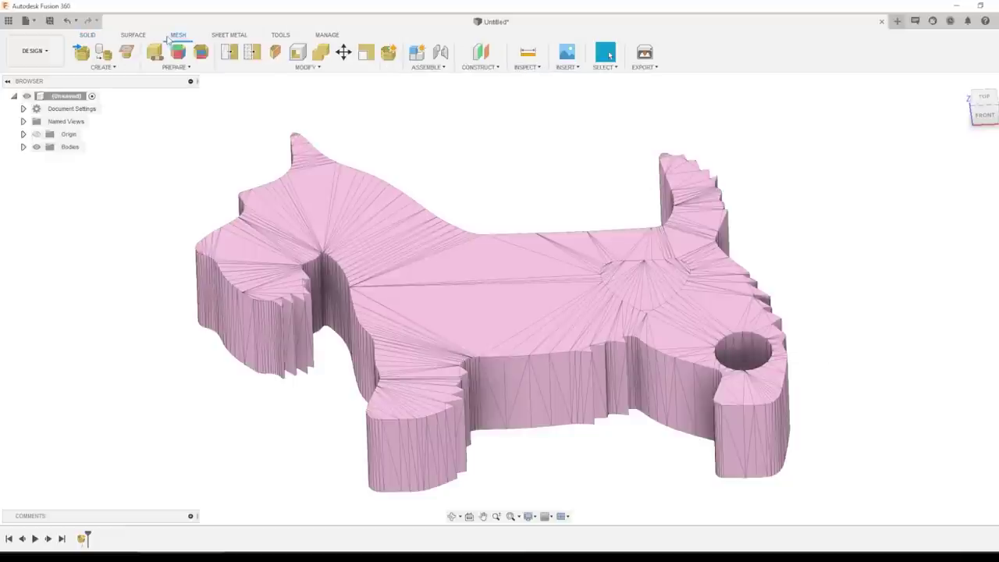
click(175, 67)
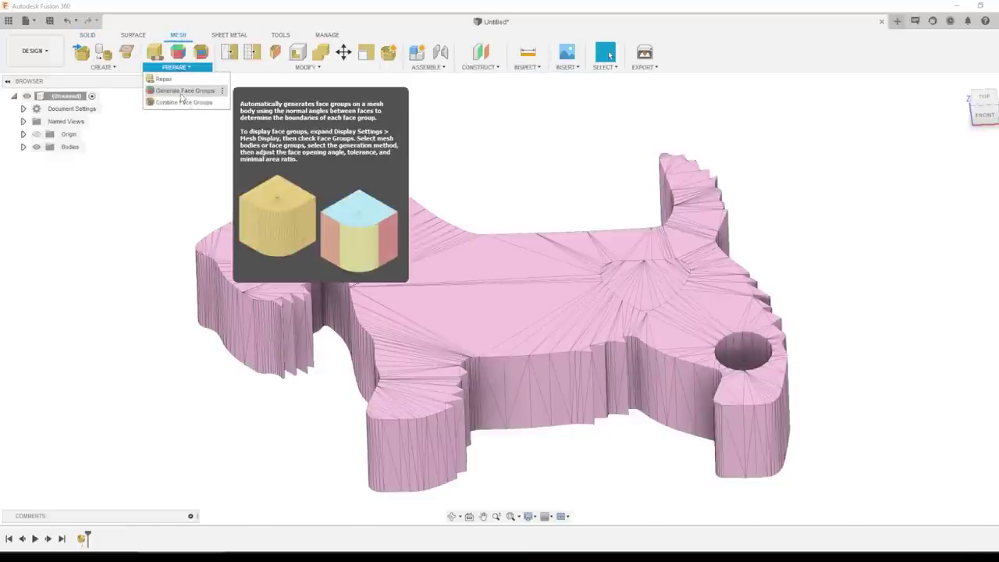
click(181, 91)
click(560, 265)
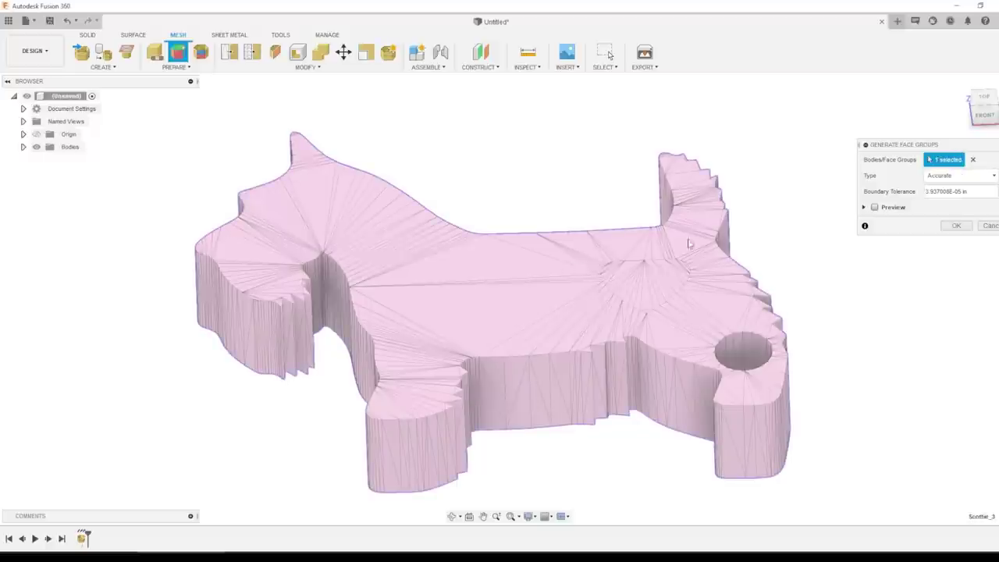
click(954, 225)
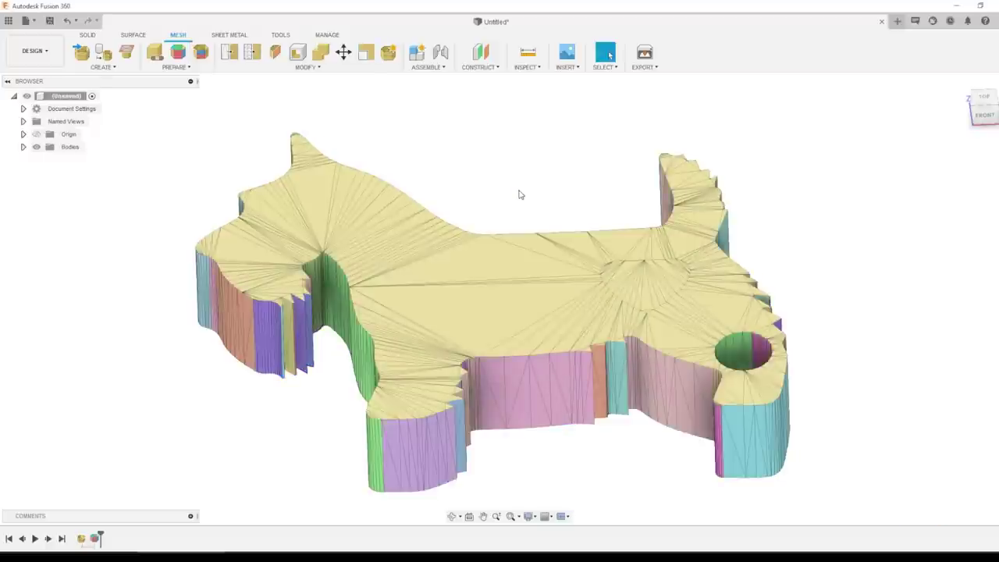
Convert the terrier mesh to a solid body with the Parametric operation and the Prismatic method
shift+middle_drag(512, 196, 493, 201)
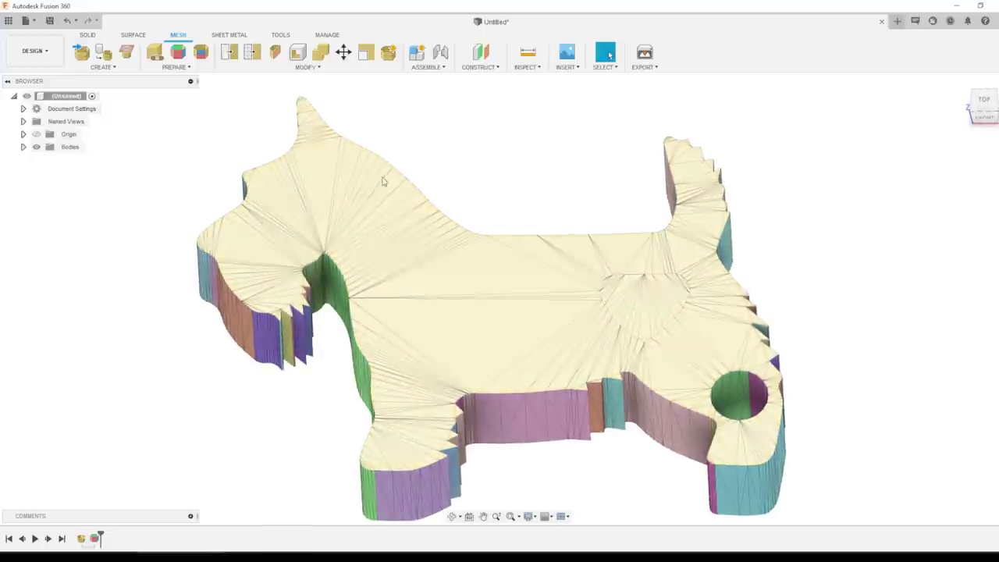
click(306, 67)
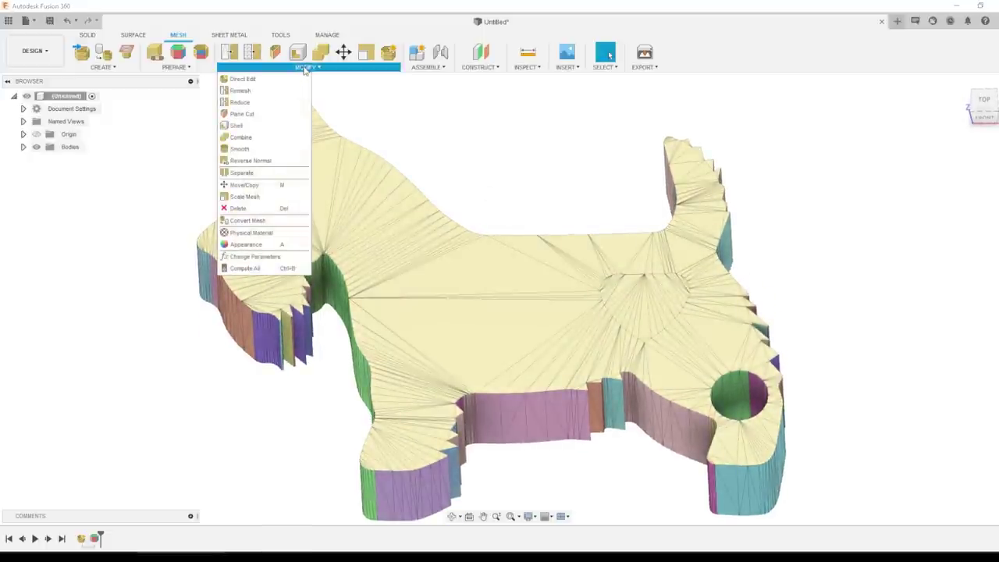
click(286, 227)
click(655, 270)
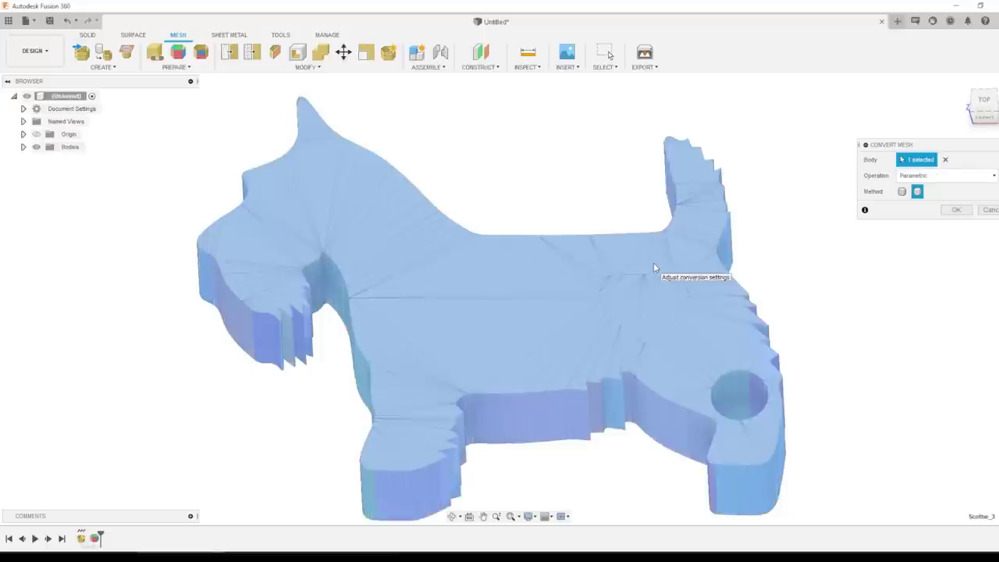
click(925, 176)
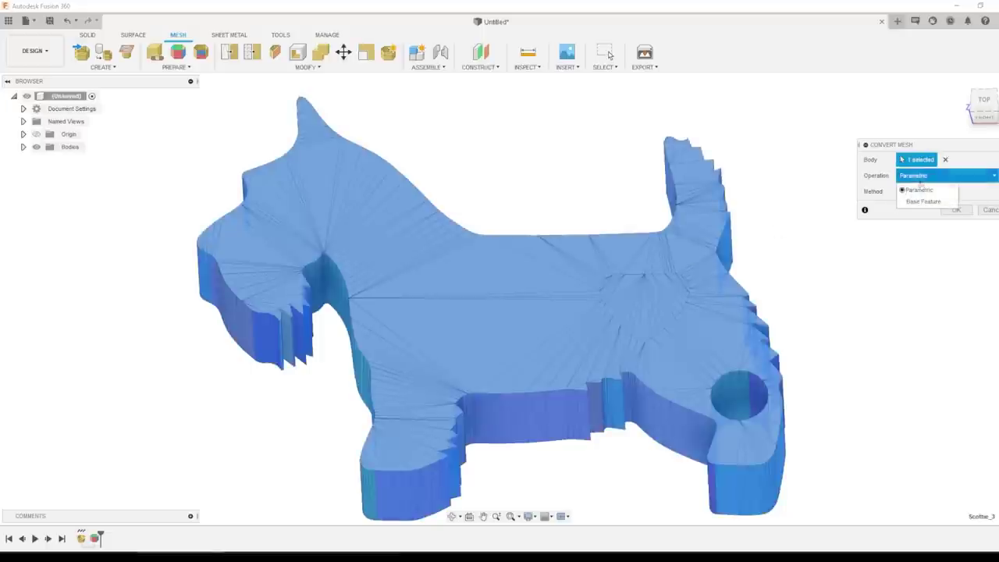
click(919, 191)
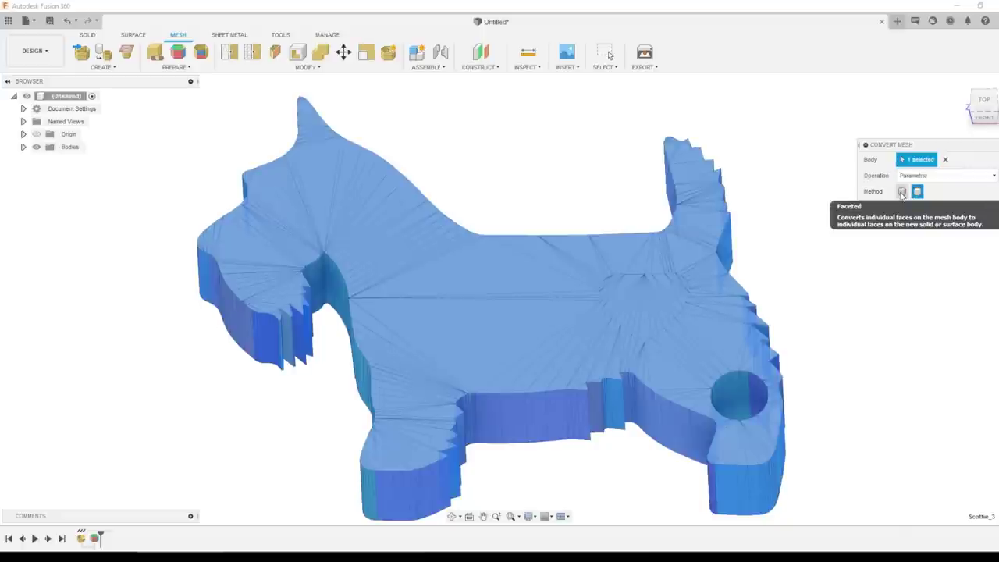
click(904, 193)
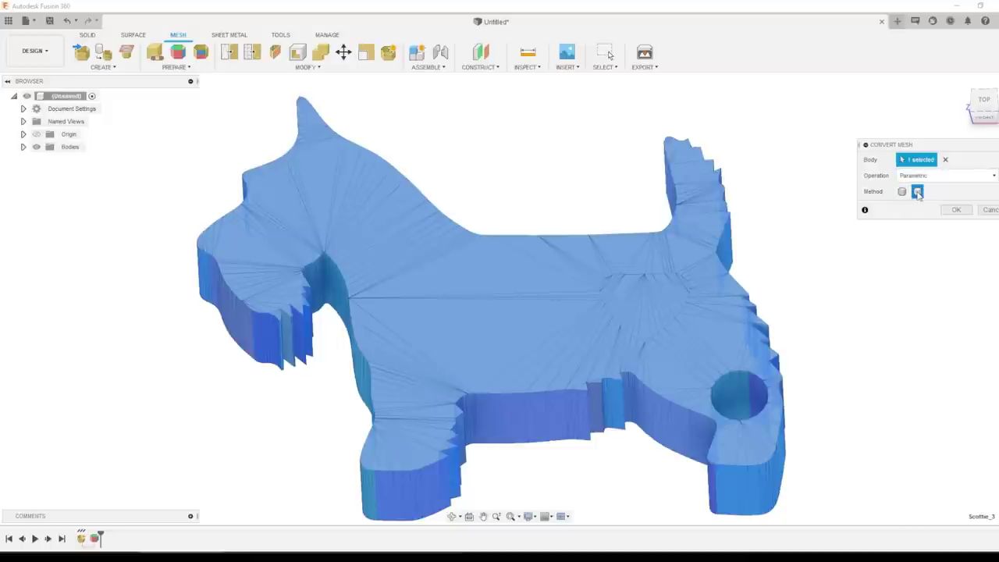
click(952, 217)
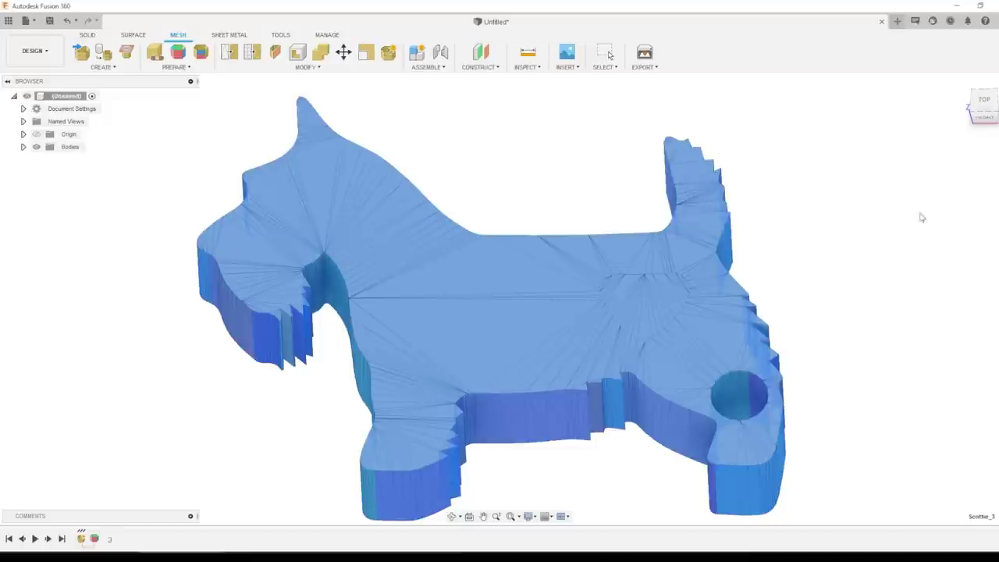
Examine the converted terrier body's side faces around the tail and its overall shape
shift+middle_drag(539, 199, 649, 358)
scroll(625, 353, up, 5)
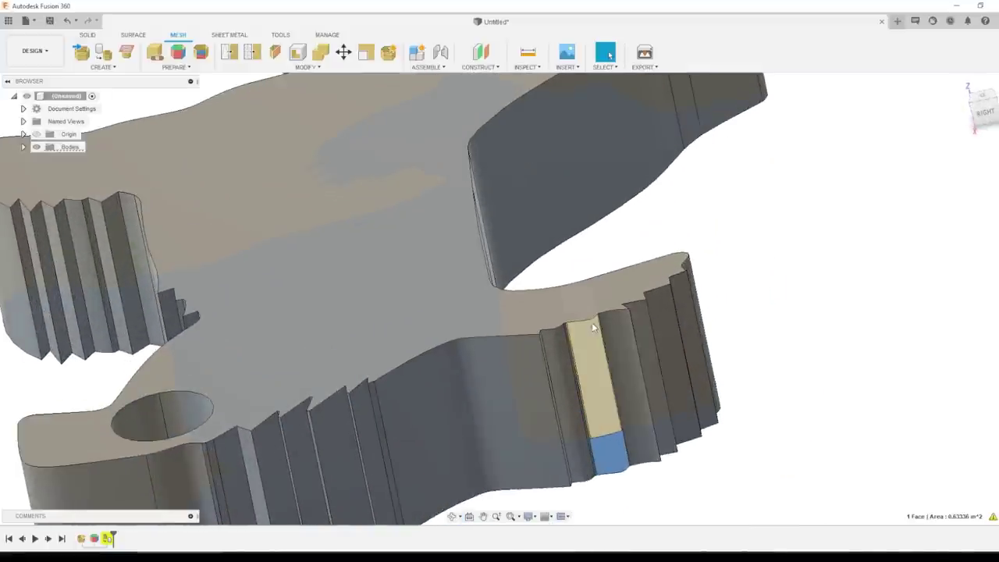
scroll(625, 353, down, 5)
key(F6)
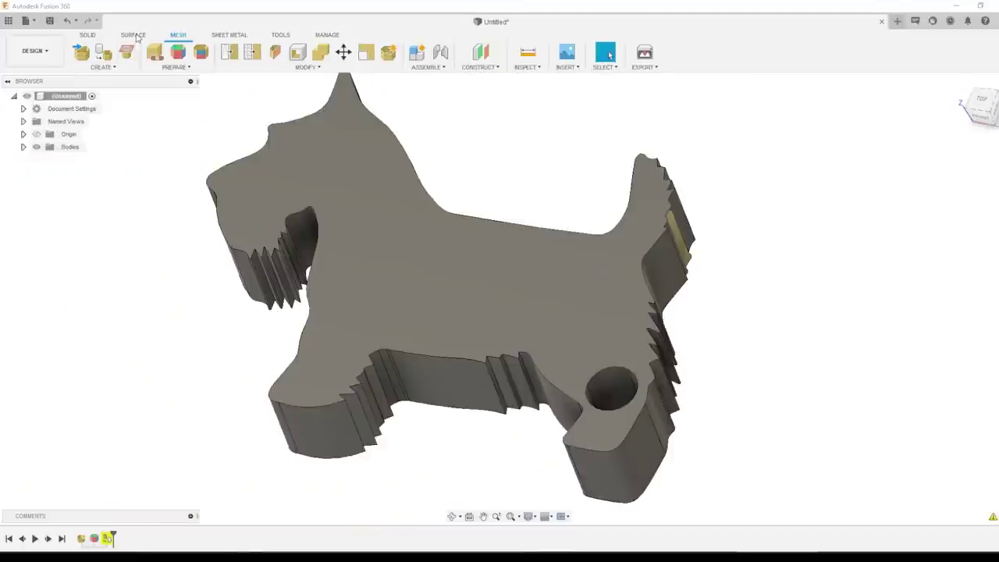
Patch the open gap in the terrier tail's side face as a new surface body, using its four boundary edges
click(133, 35)
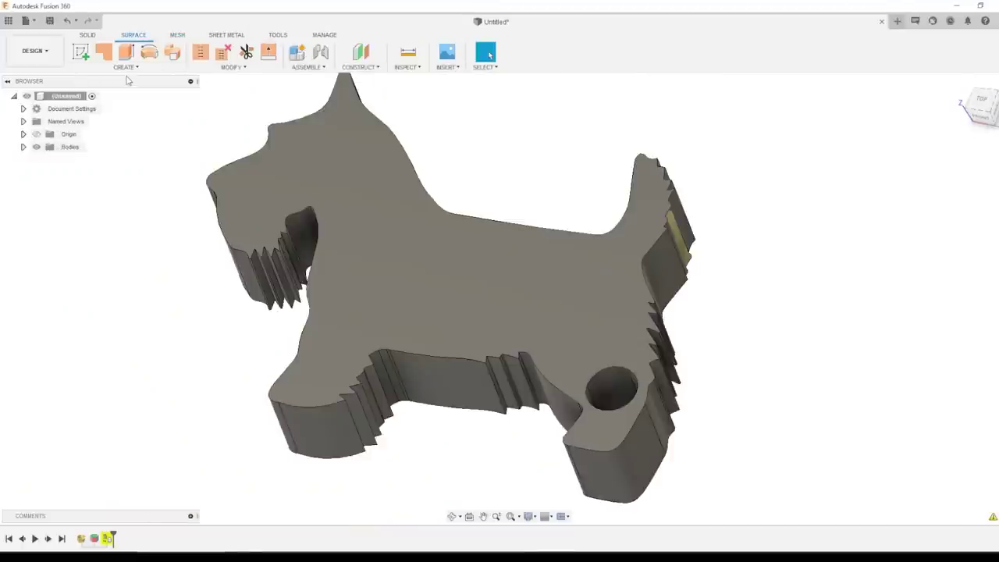
click(125, 67)
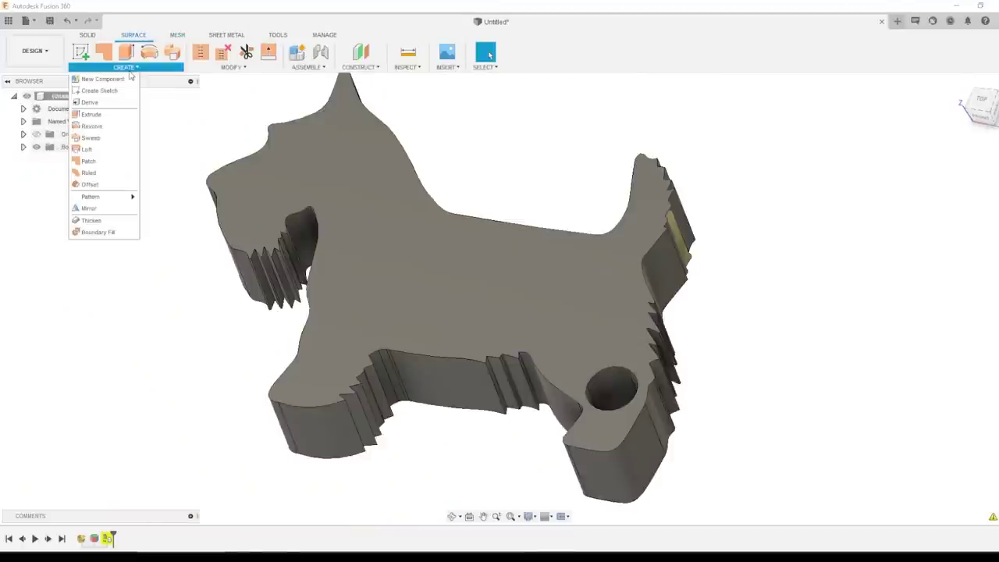
click(109, 164)
shift+middle_drag(547, 258, 648, 289)
scroll(654, 291, up, 5)
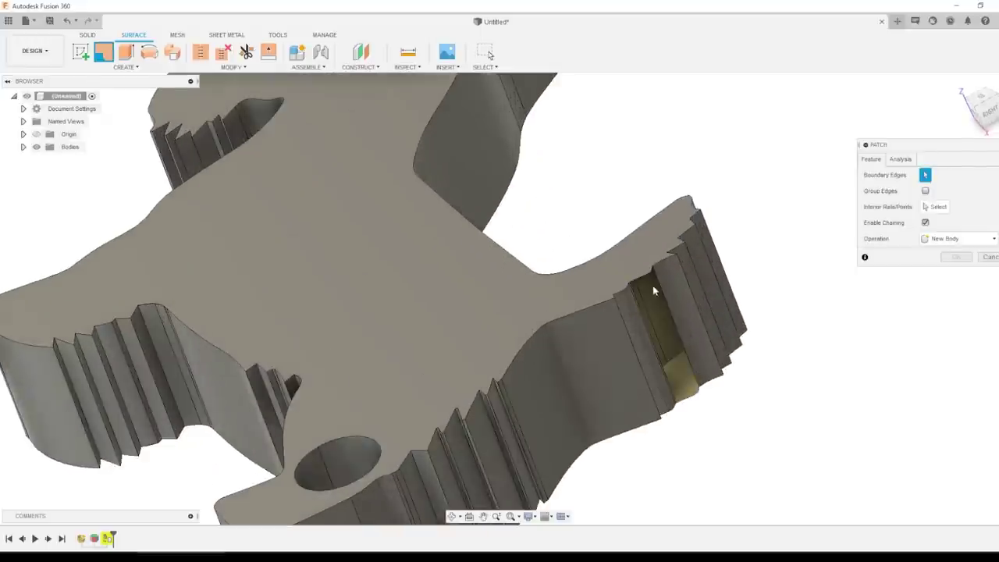
click(653, 286)
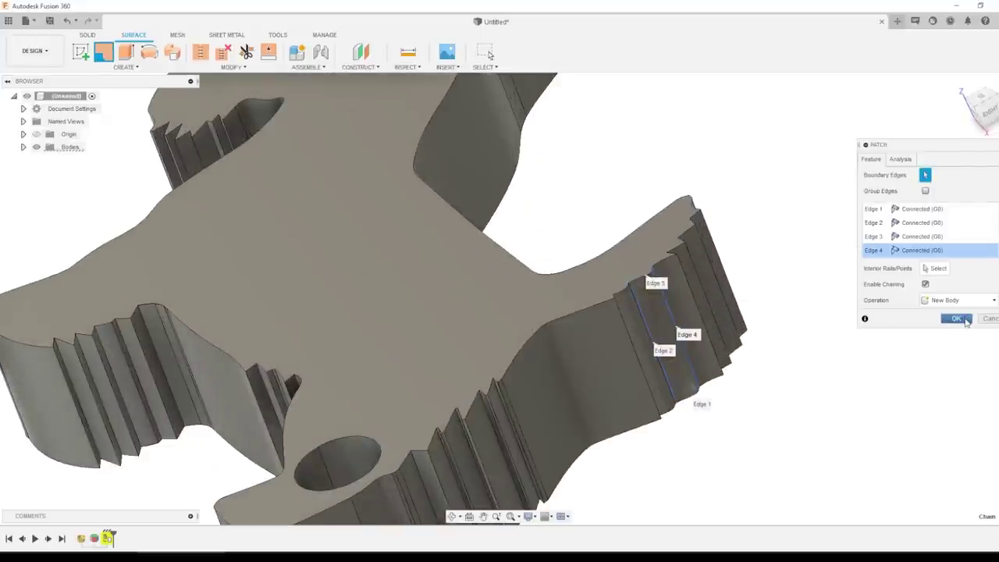
click(957, 318)
Boundary-fill the Scottie_3 and Body2 surfaces into a new solid body, selecting the enclosed terrier cell
scroll(547, 195, down, 5)
click(125, 67)
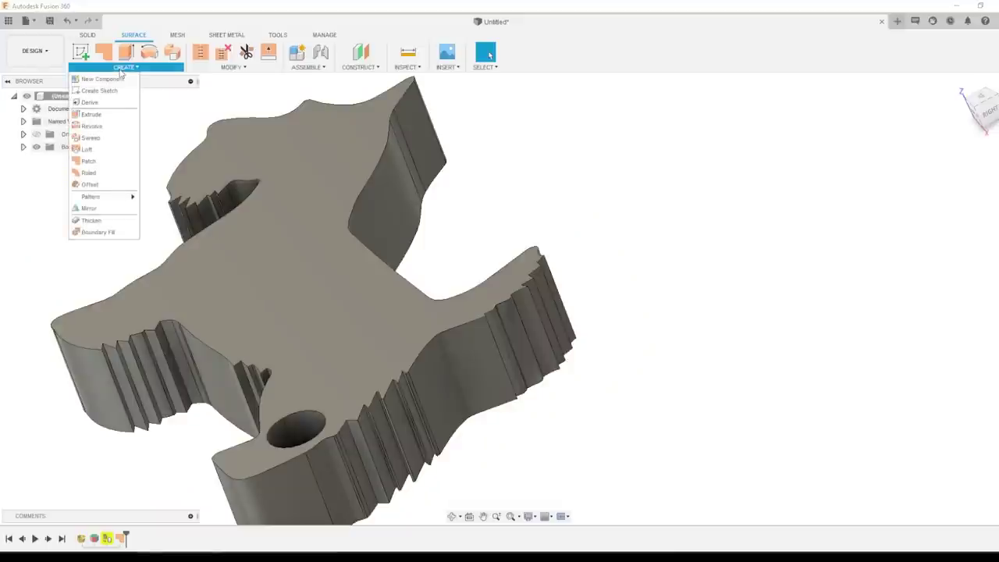
click(88, 235)
click(78, 160)
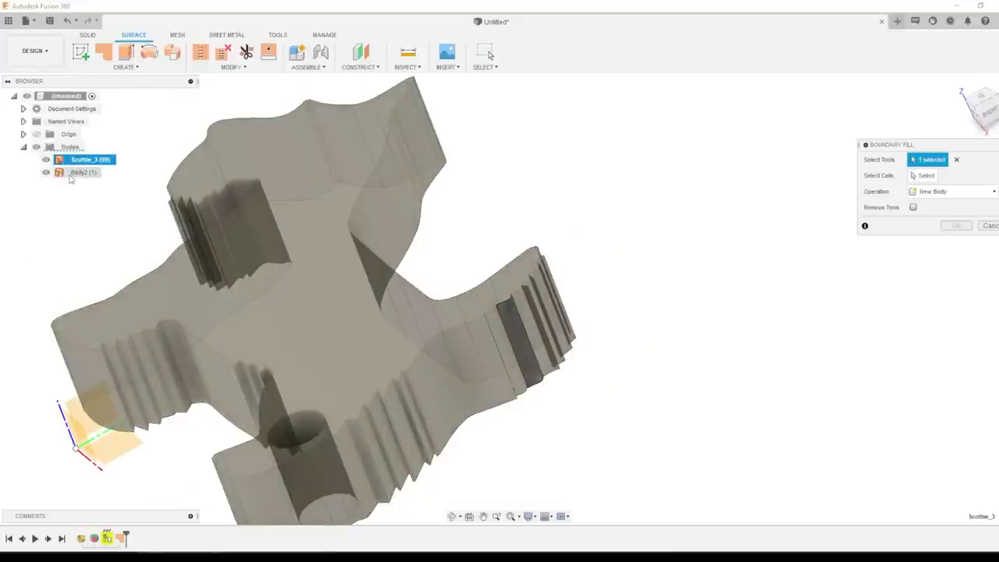
click(78, 172)
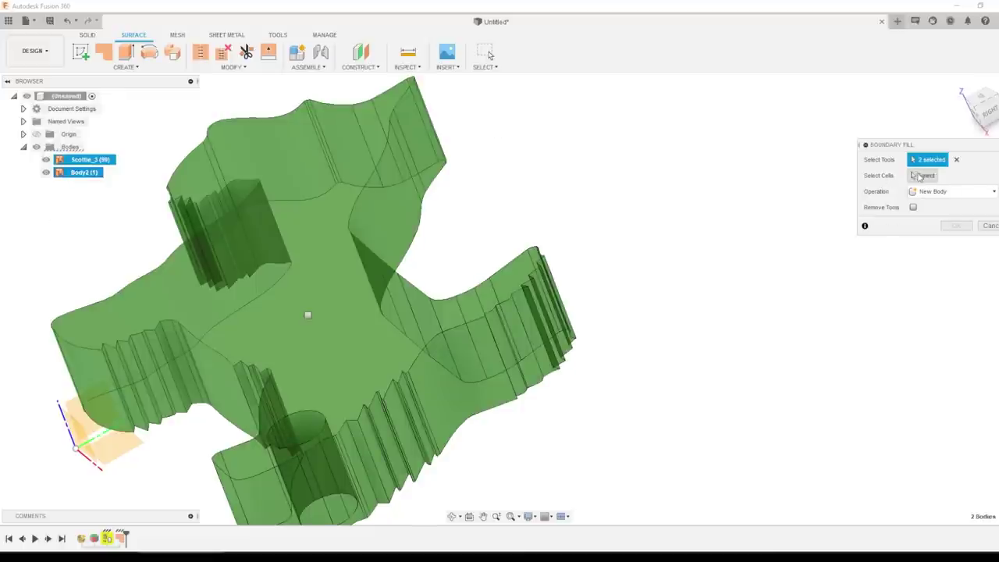
click(921, 176)
click(308, 316)
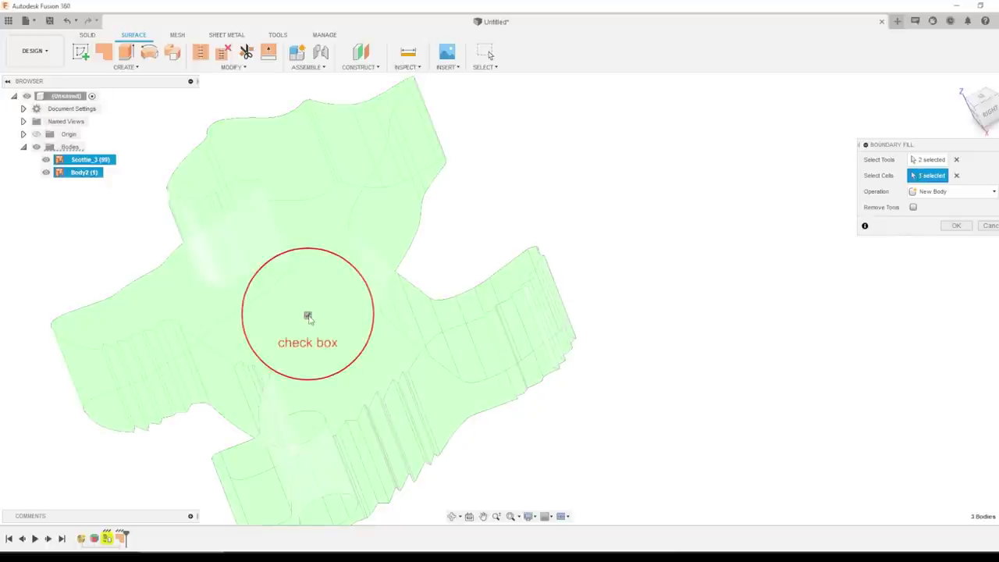
click(957, 226)
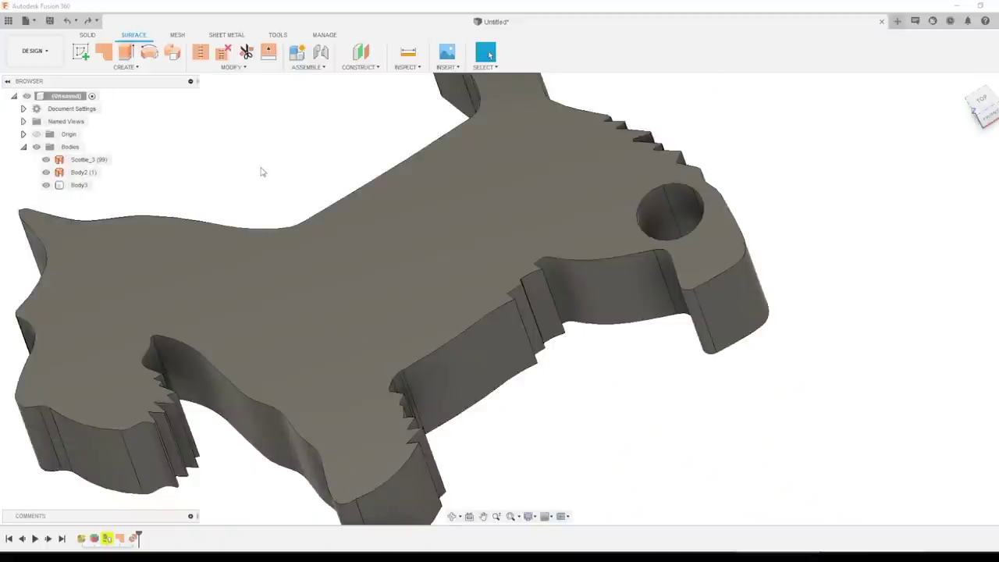
Hide the Scottie_3 and Body2 surface bodies and select the solid Body3
click(89, 35)
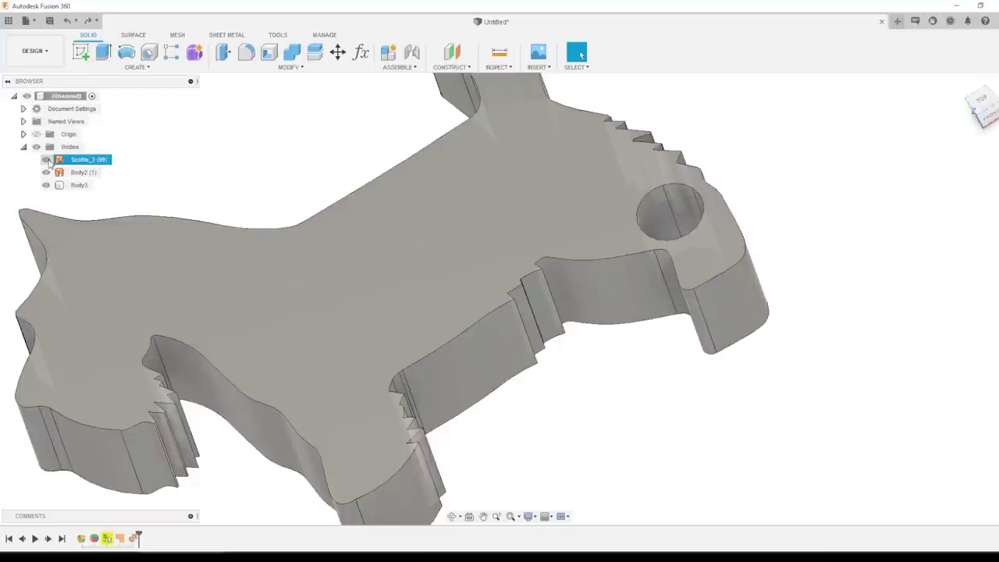
click(46, 159)
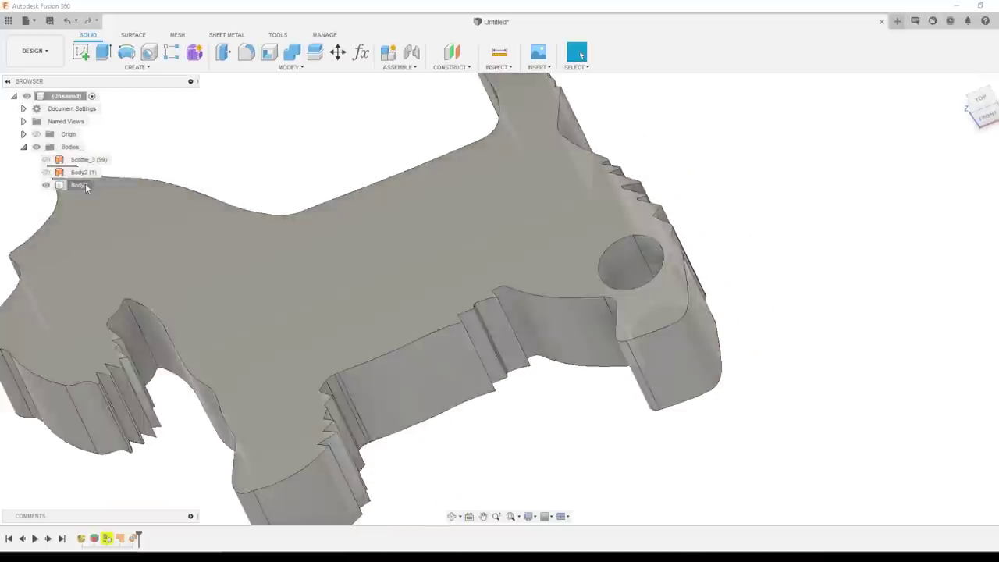
click(83, 184)
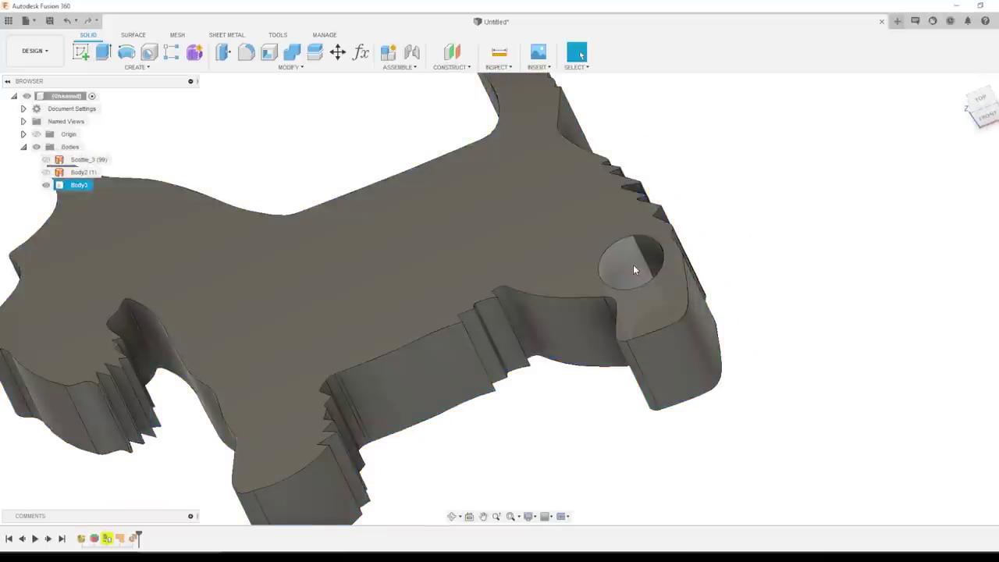
Delete the keyring hole's faces from the solid terrier body to close the hole
click(634, 264)
mouse_move(634, 265)
shift+middle_down()
mouse_move(660, 243)
mouse_move(650, 264)
shift+middle_up()
shift+middle_drag(628, 232, 560, 237)
scroll(484, 252, down, 3)
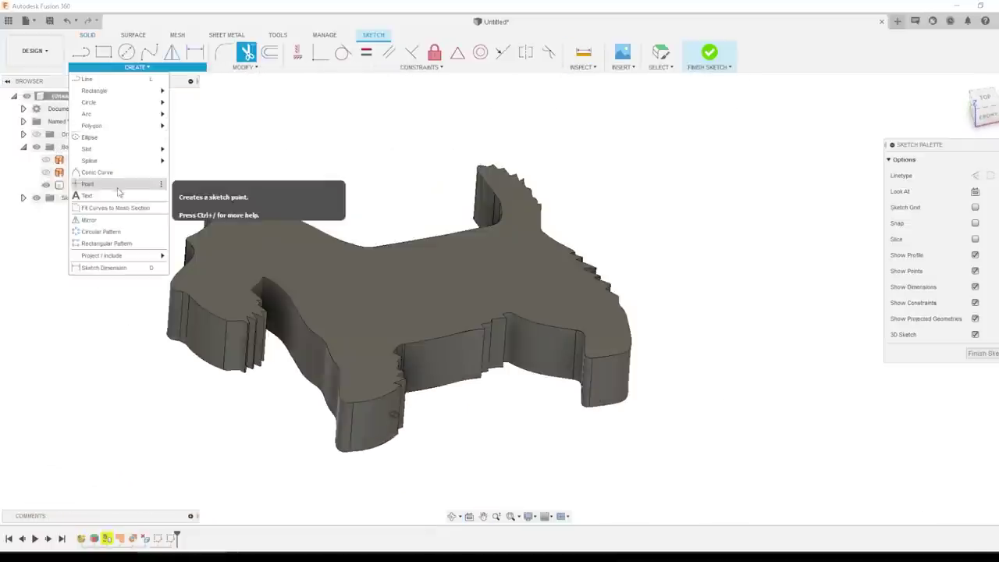
Add centred two-line sketch text reading "NYC" and "CNC" on the terrier's flat top face
click(118, 187)
click(525, 296)
text(NYC)
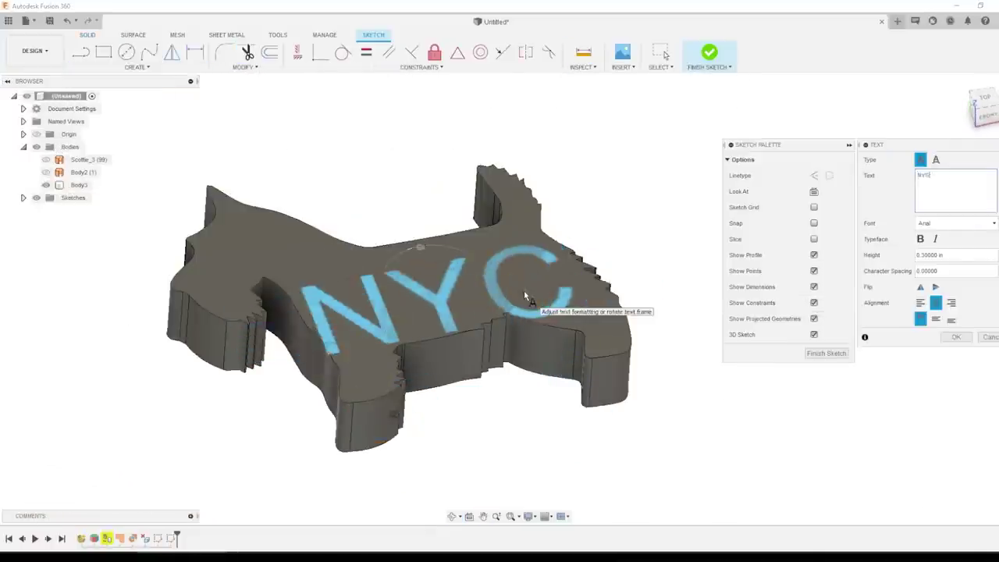
key(Return)
text(CNC)
Extrude the NYC CNC text as a cut with a distance of -0.05 in into the terrier body
scroll(770, 384, up, 2)
key(e)
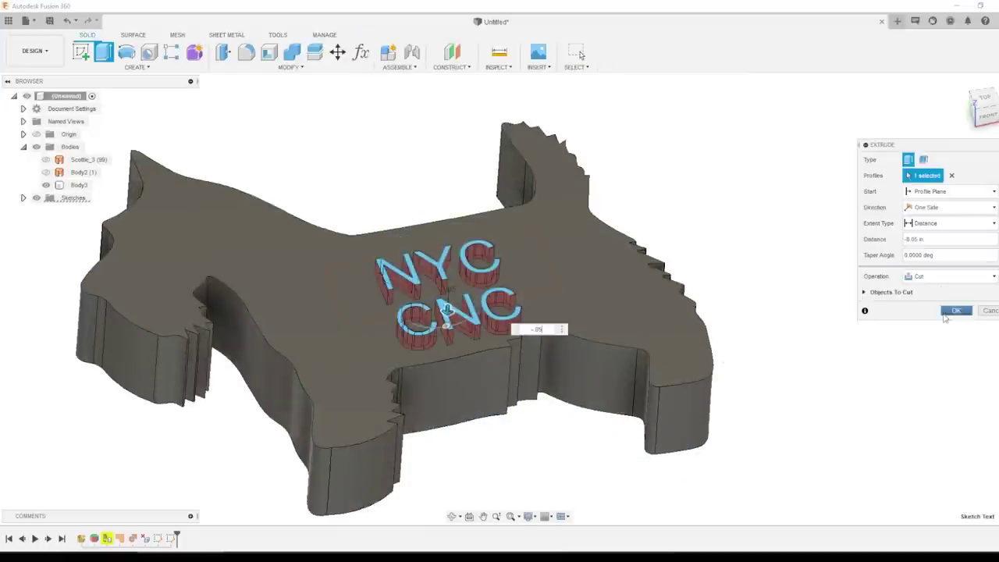
key(Return)
Check the terrier's thickness by reading the length of a short edge along its back
shift+middle_drag(904, 285, 514, 229)
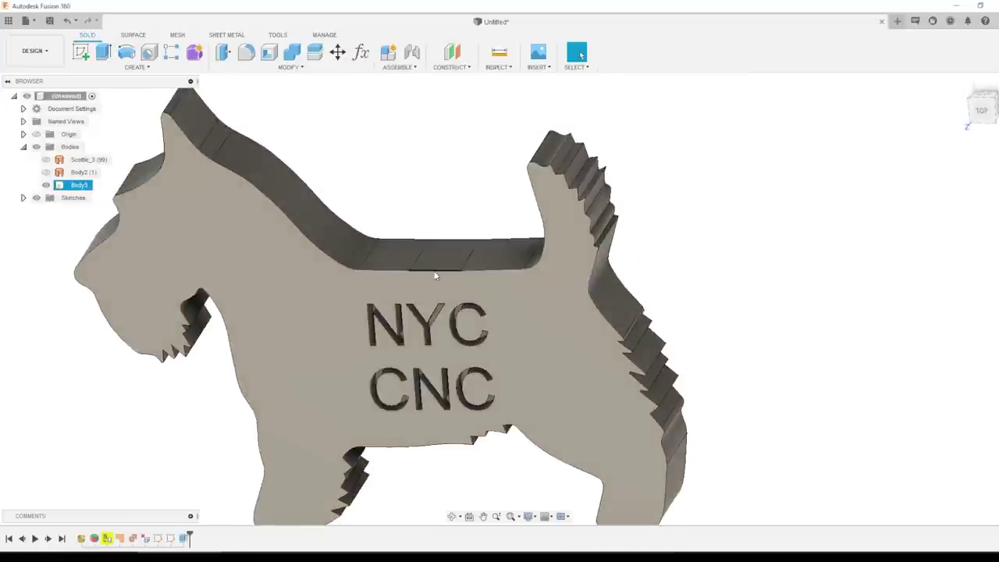
click(468, 254)
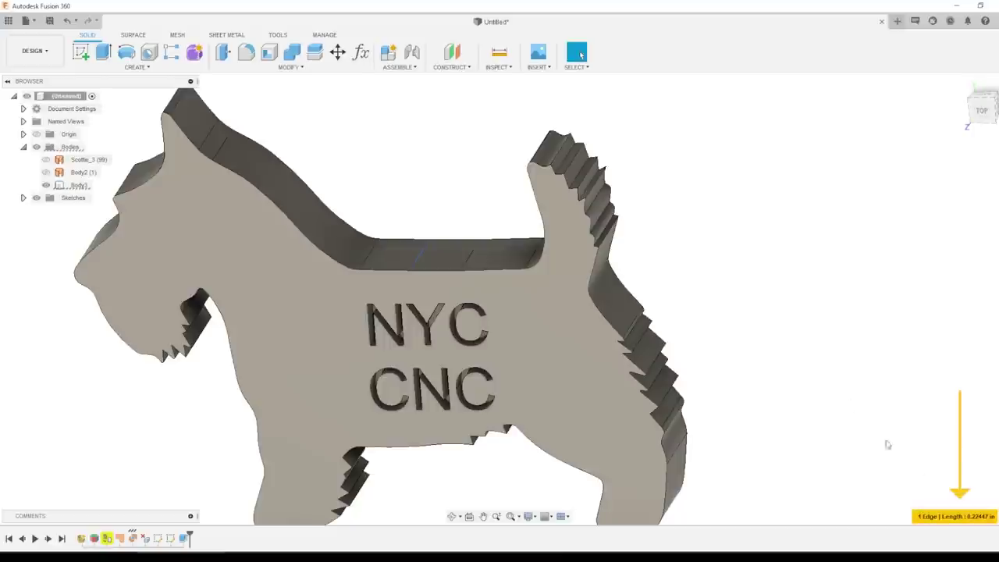